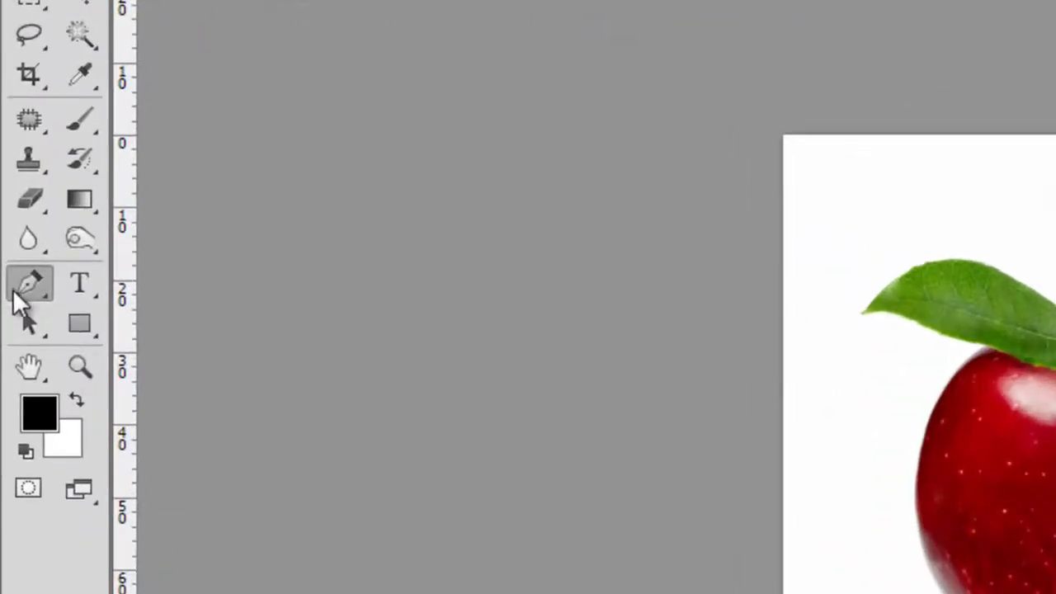
Browse the pen and lasso tool variants and pick the standard Pen Tool.
{"action": "right_click", "coordinate": [33, 284]}
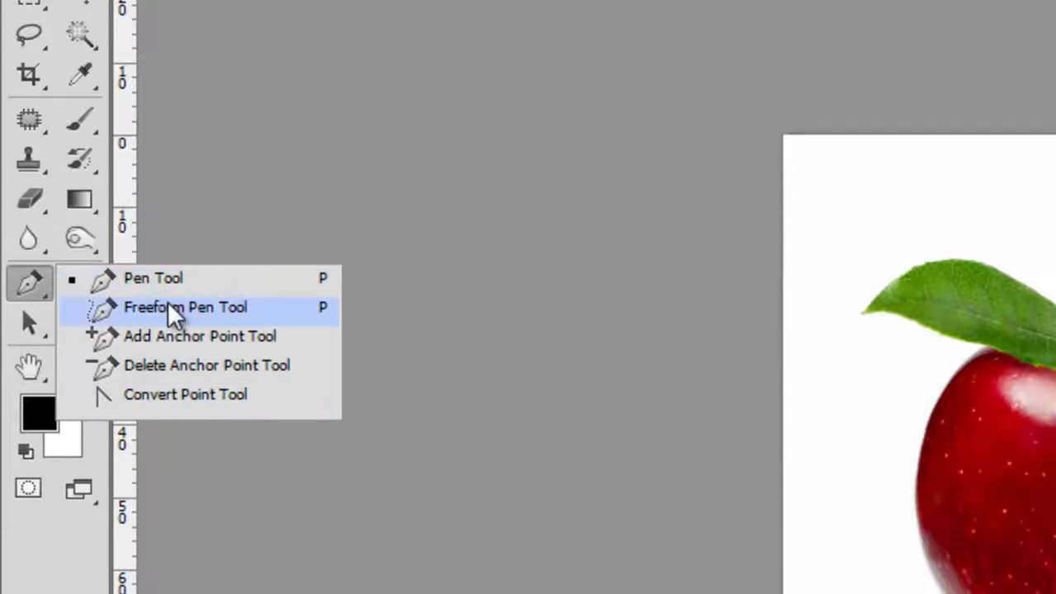
{"action": "left_click", "coordinate": [25, 43]}
{"action": "right_click", "coordinate": [25, 43]}
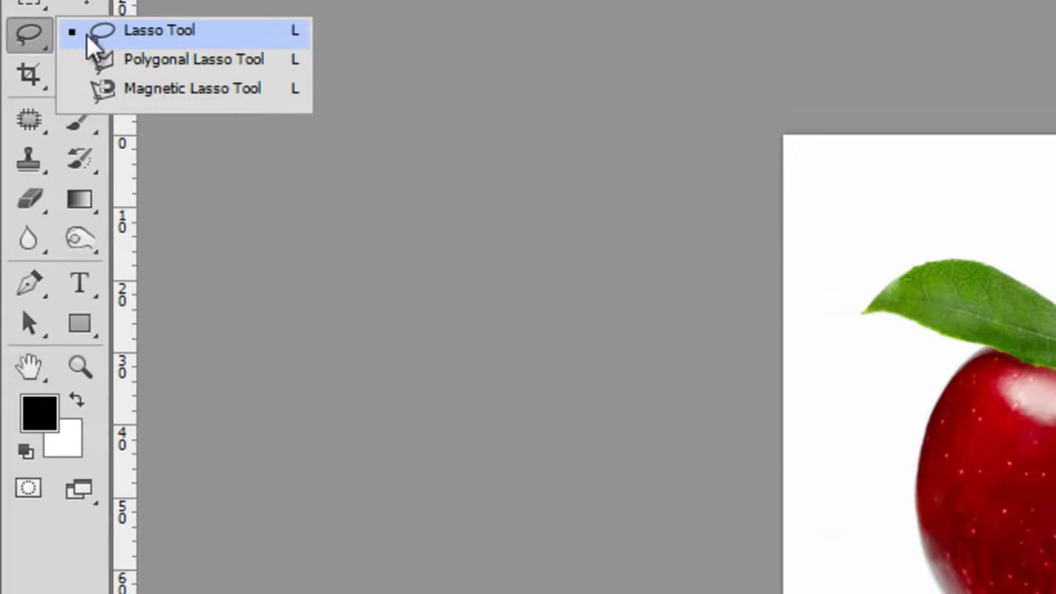
{"action": "left_click", "coordinate": [42, 290]}
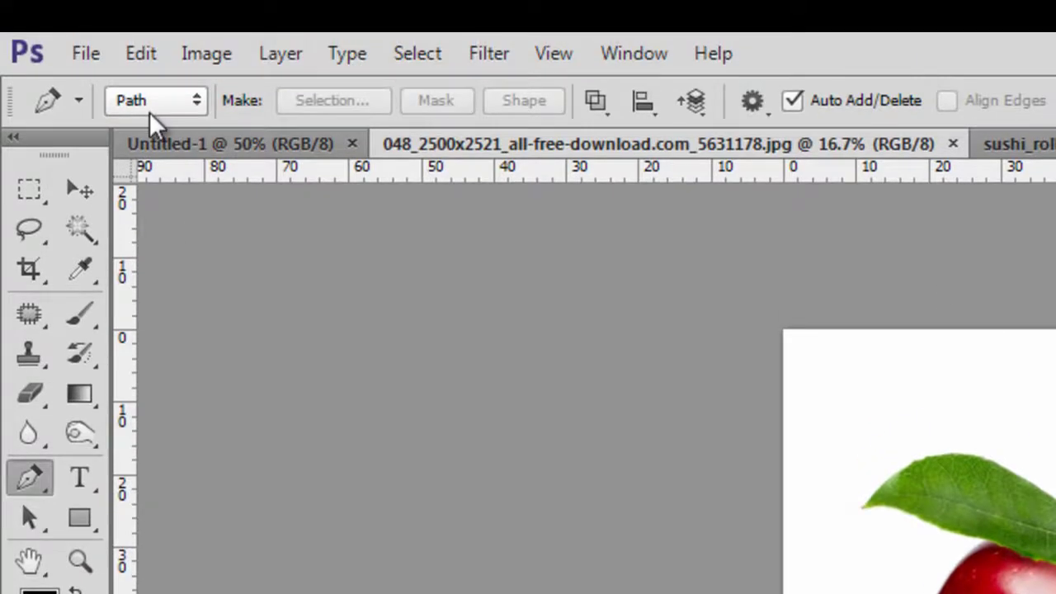
{"action": "left_click", "coordinate": [151, 110]}
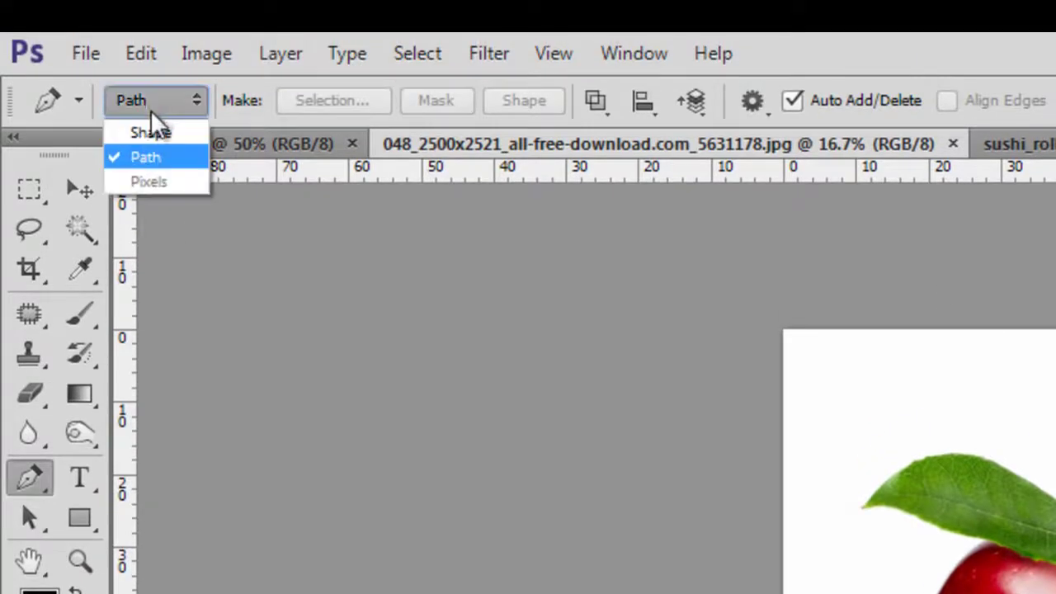
{"action": "left_click", "coordinate": [160, 154]}
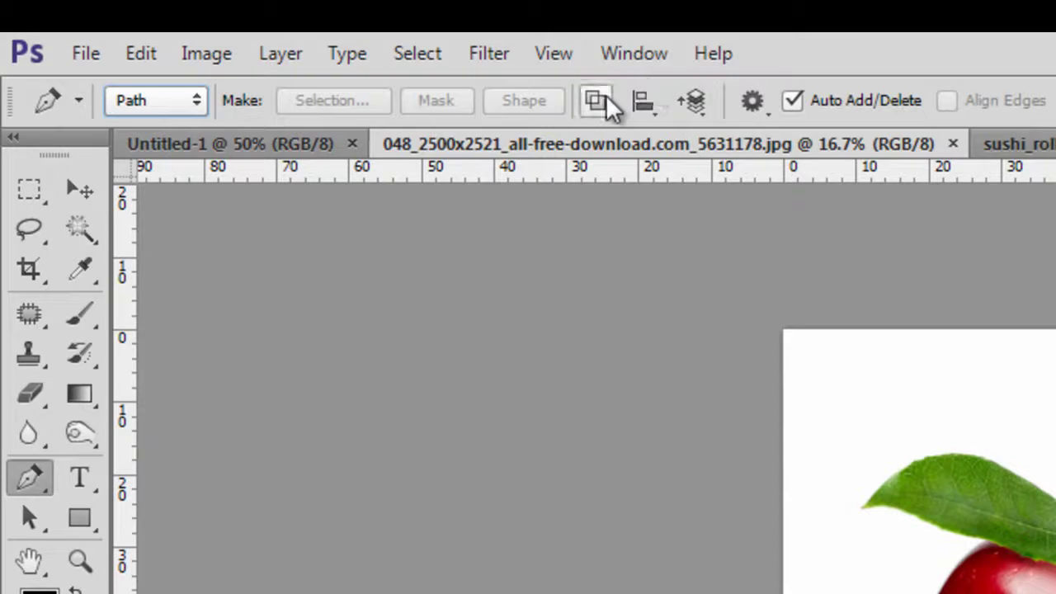
{"action": "left_click", "coordinate": [194, 101]}
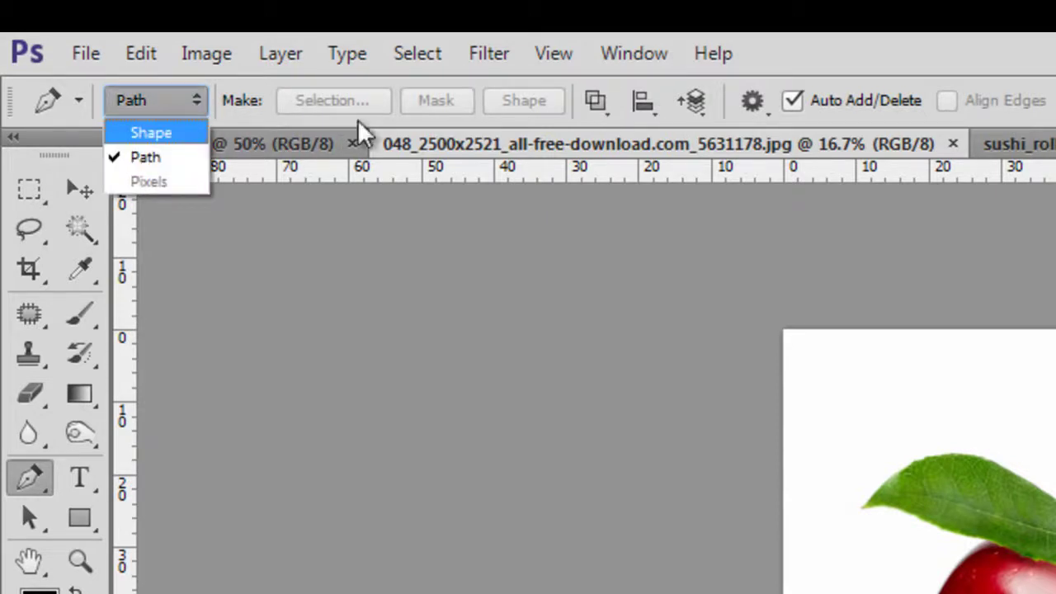
{"action": "left_click", "coordinate": [859, 46]}
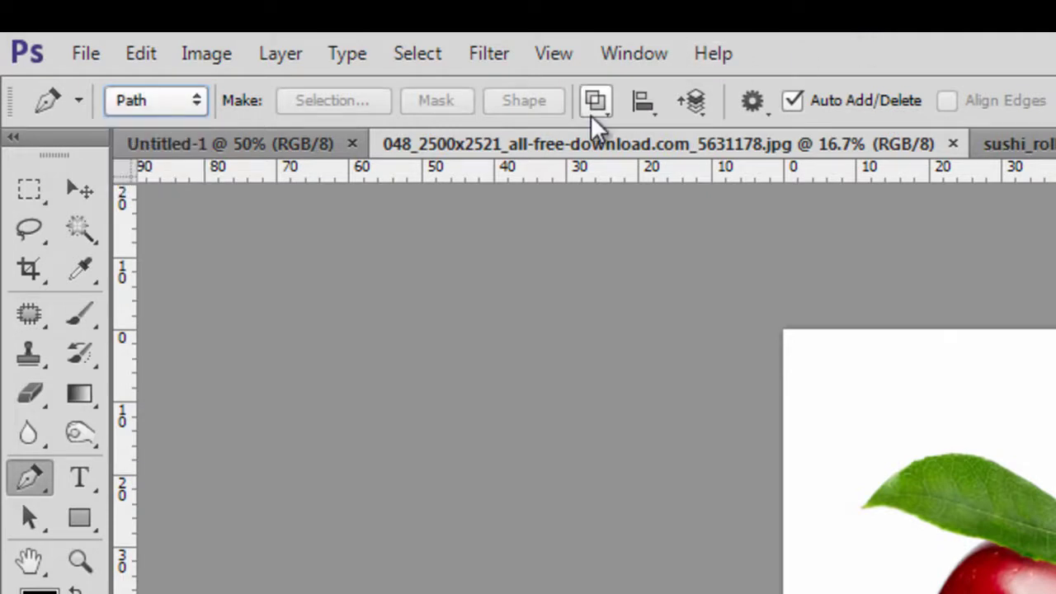
{"action": "left_click", "coordinate": [593, 103]}
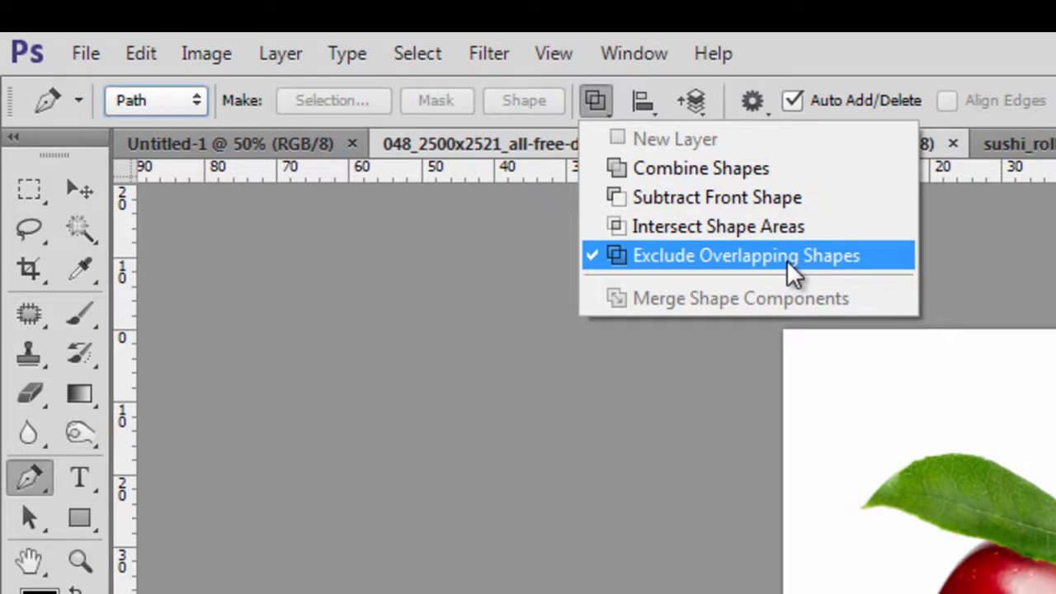
{"action": "left_click", "coordinate": [787, 256]}
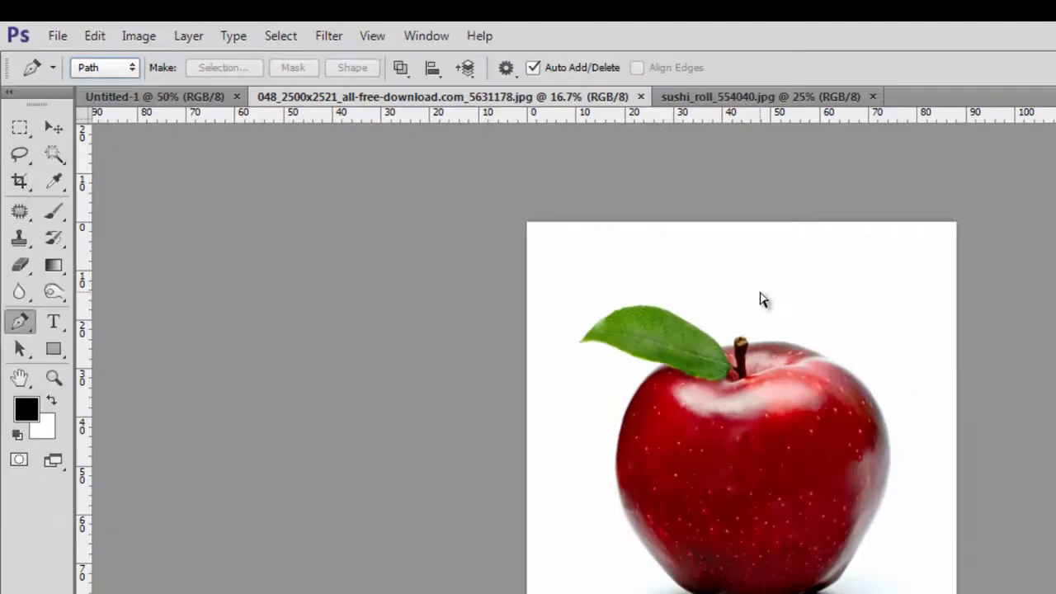
Zoom in, anchor the path at the leaf tip, and curve it along the leaf's upper edge.
{"action": "key", "text": "ctrl+plus"}
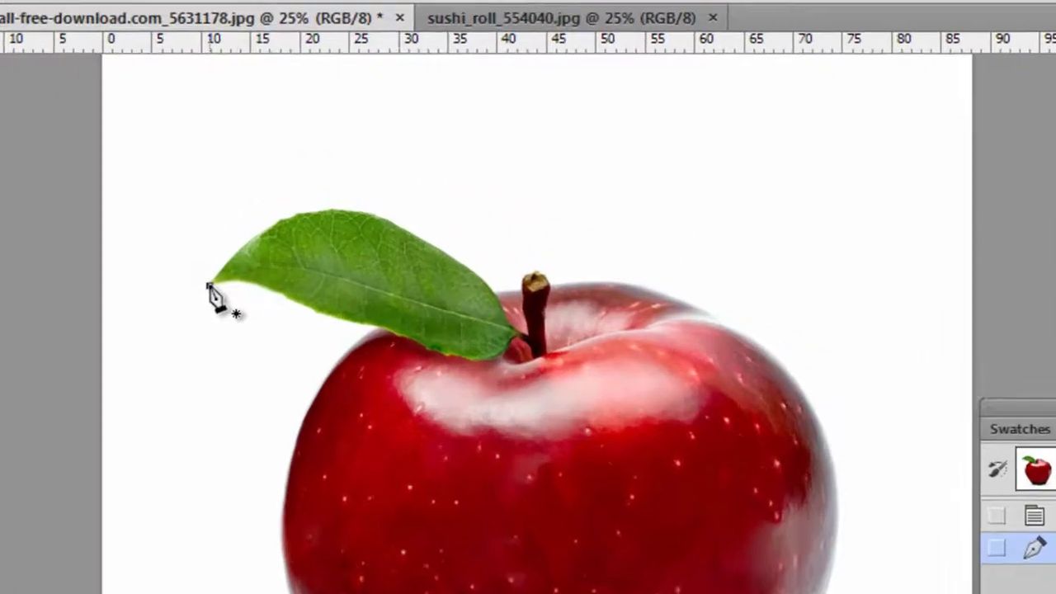
{"action": "left_click", "coordinate": [369, 262]}
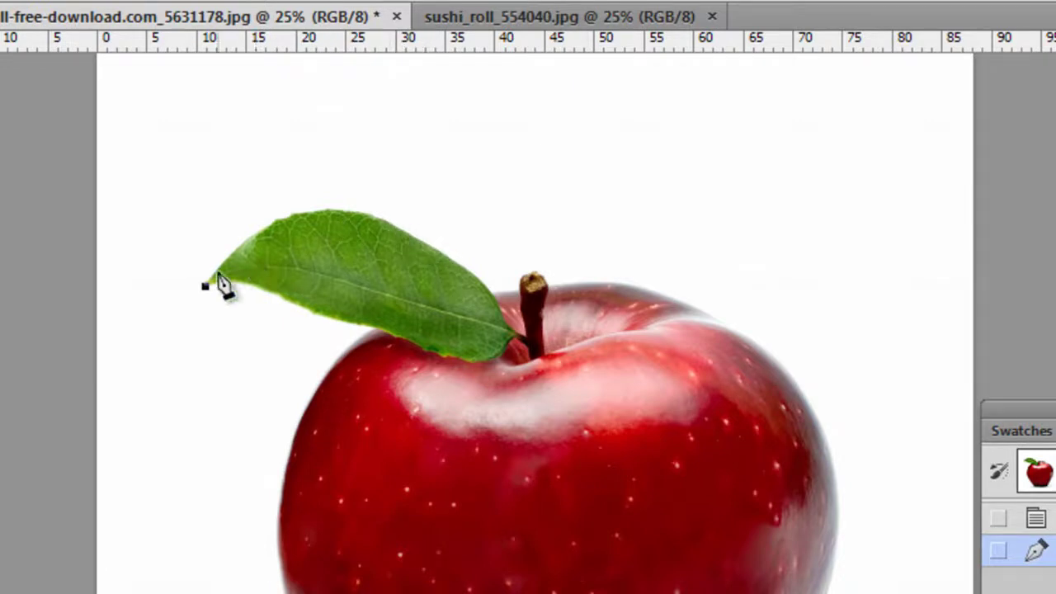
{"action": "left_click", "coordinate": [356, 210]}
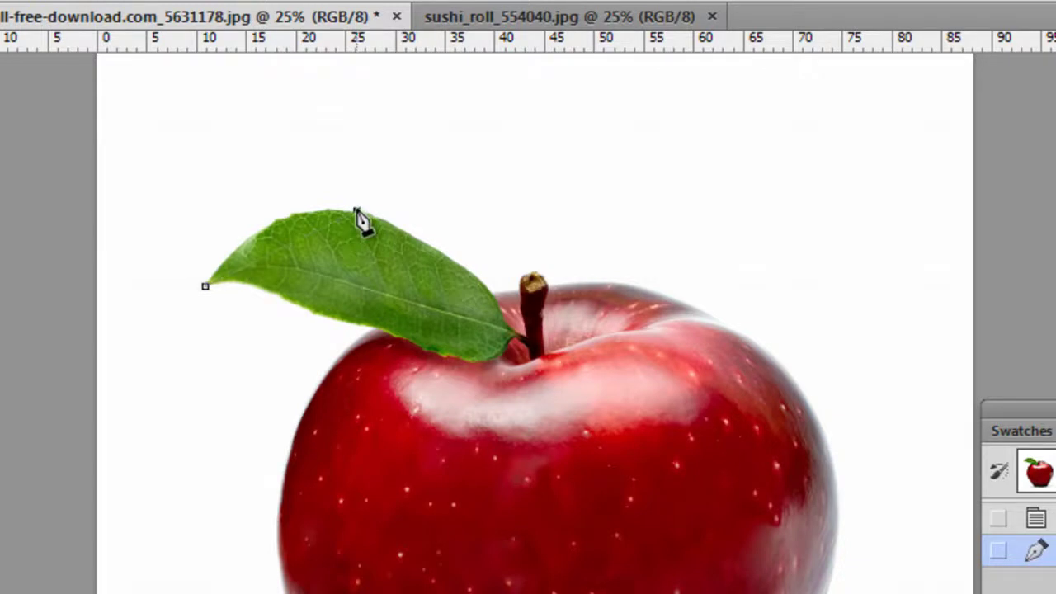
{"action": "mouse_move", "coordinate": [356, 210]}
{"action": "left_mouse_down"}
{"action": "mouse_move", "coordinate": [488, 208]}
{"action": "mouse_move", "coordinate": [478, 207]}
{"action": "left_mouse_up"}
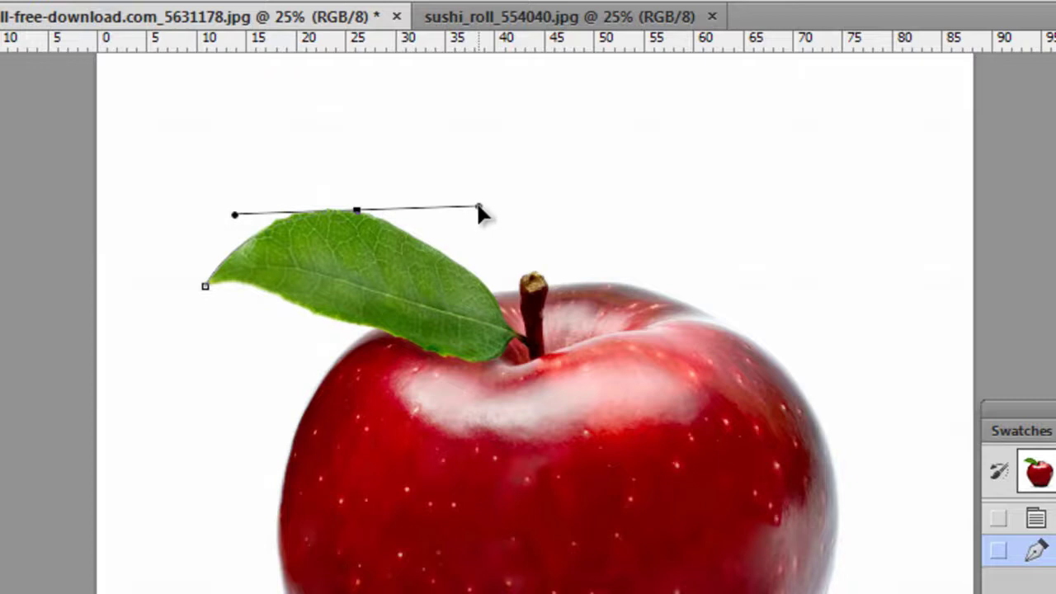
{"action": "left_click_drag", "start_coordinate": [478, 207], "coordinate": [478, 207]}
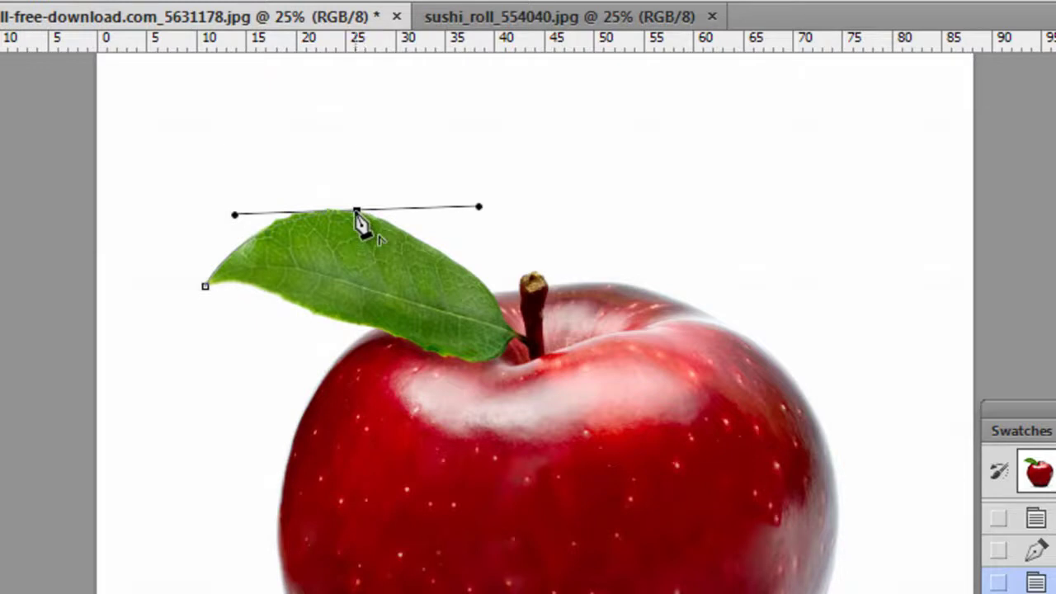
{"action": "left_click", "coordinate": [356, 211], "text": "alt"}
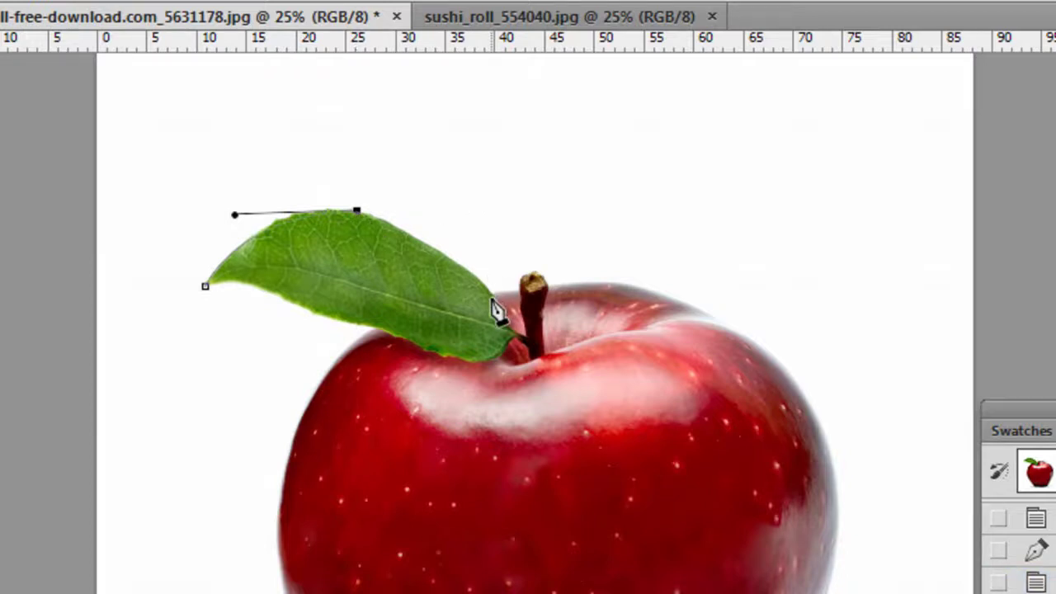
Extend the path down the leaf edge and around the top of the stem.
{"action": "left_click_drag", "start_coordinate": [493, 299], "coordinate": [512, 351]}
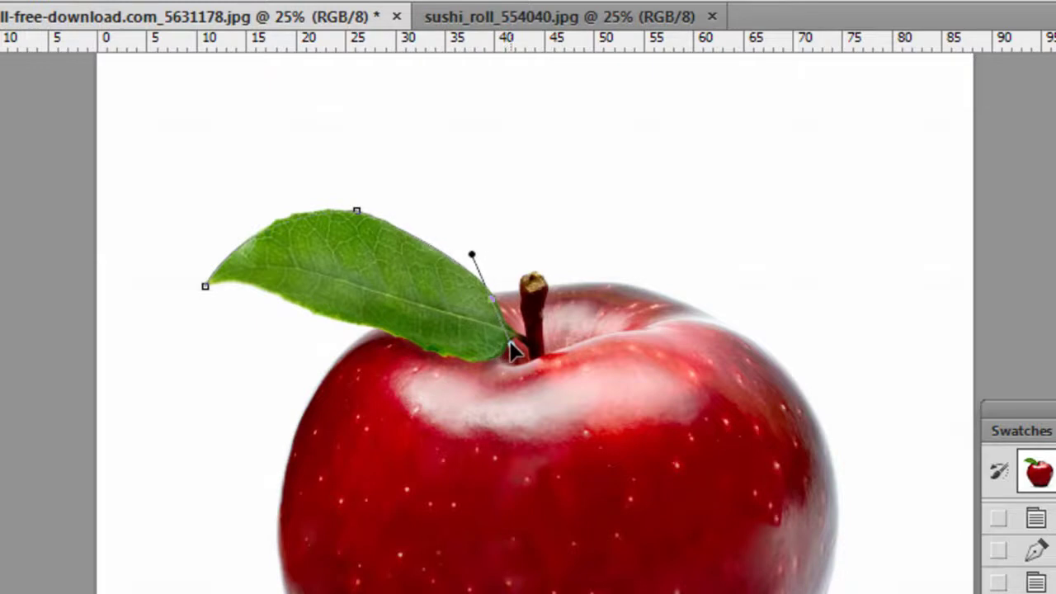
{"action": "mouse_move", "coordinate": [511, 347]}
{"action": "left_mouse_down"}
{"action": "mouse_move", "coordinate": [528, 345]}
{"action": "mouse_move", "coordinate": [515, 350]}
{"action": "left_mouse_up"}
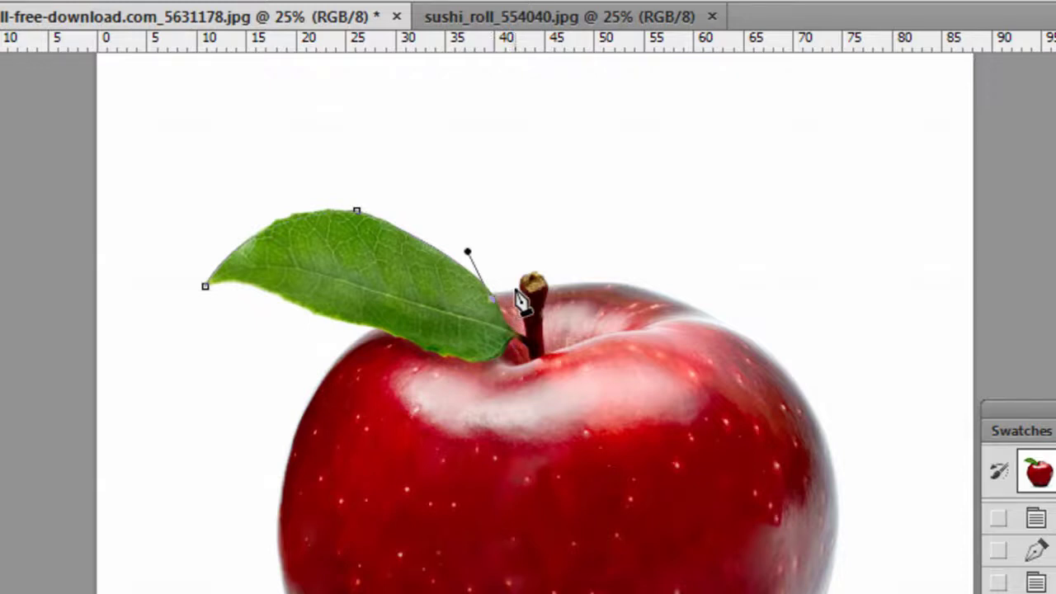
{"action": "left_click", "coordinate": [519, 276]}
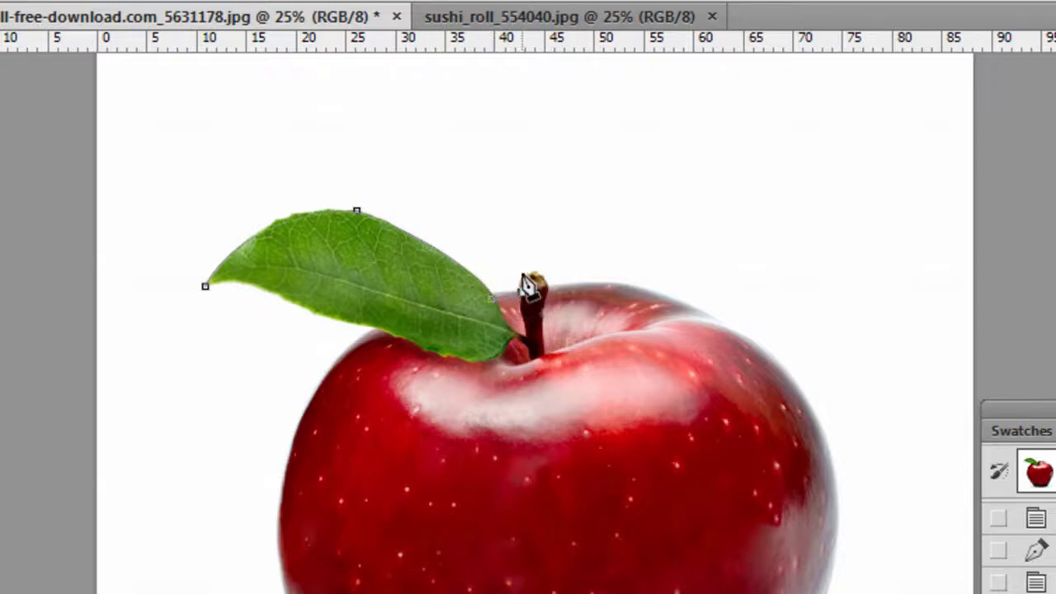
{"action": "left_click", "coordinate": [535, 269]}
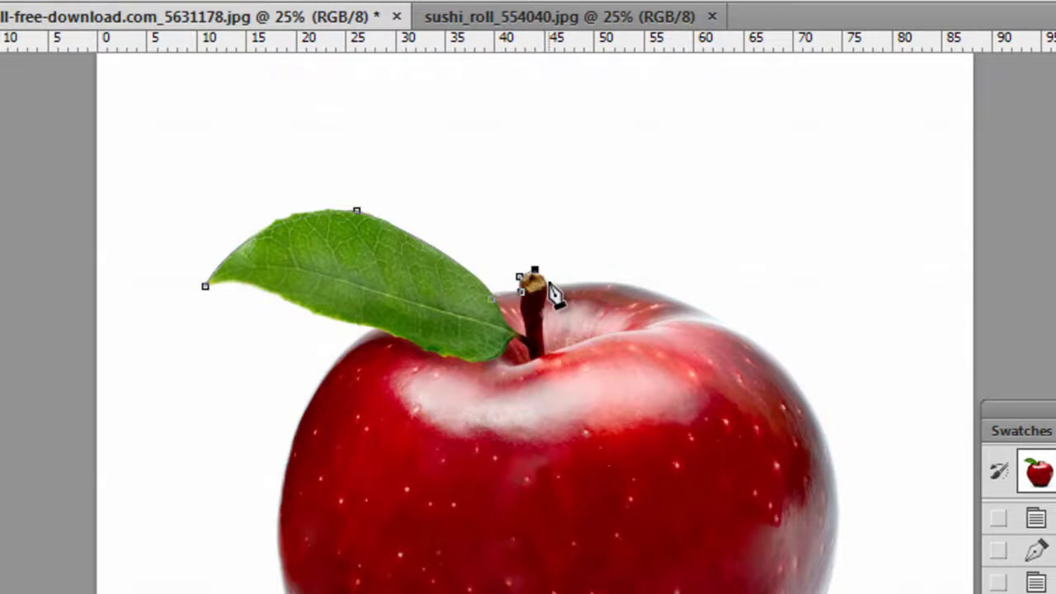
{"action": "left_click", "coordinate": [549, 290]}
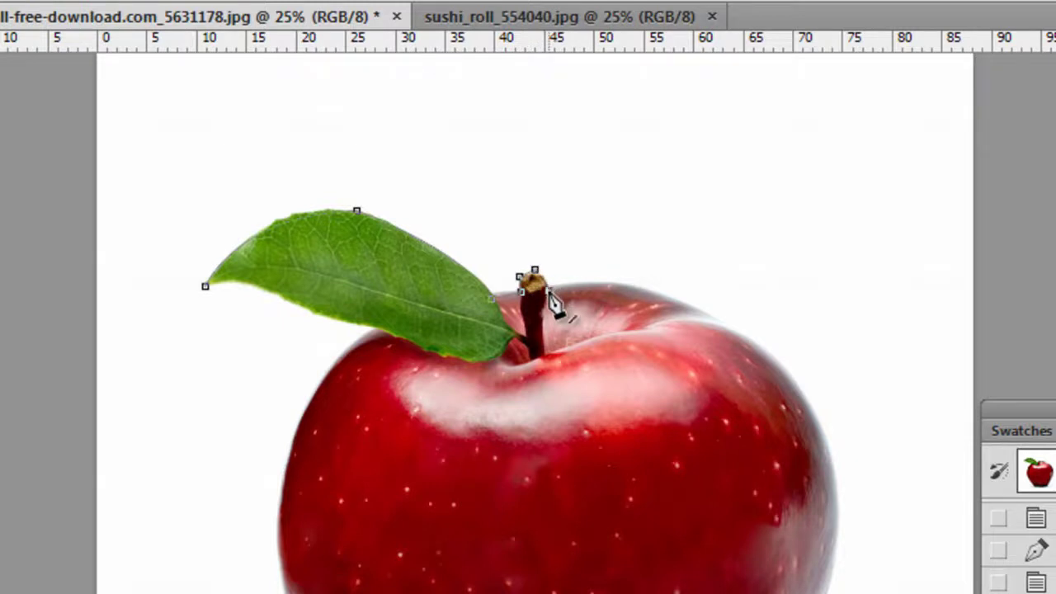
Curve the path over the apple's upper-right shoulder and down its right side.
{"action": "left_click", "coordinate": [688, 304]}
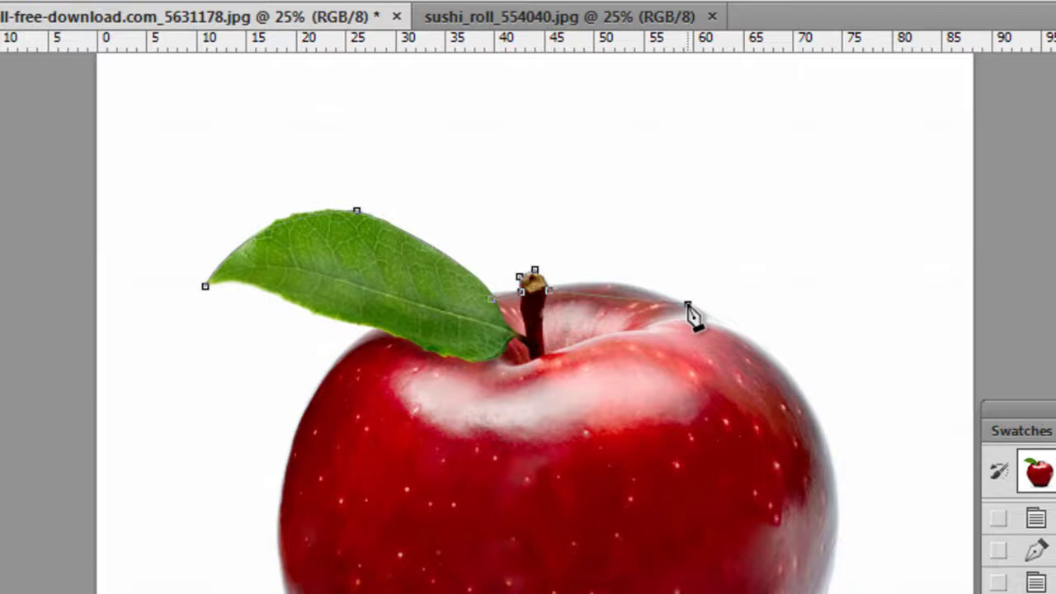
{"action": "left_click_drag", "start_coordinate": [688, 305], "coordinate": [764, 337]}
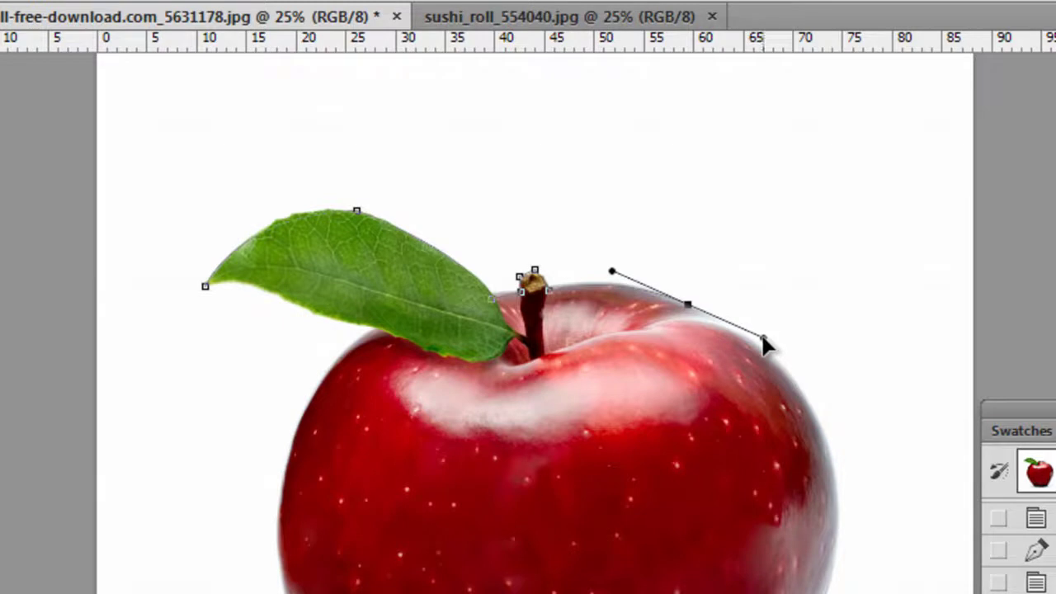
{"action": "left_click", "coordinate": [688, 304], "text": "alt"}
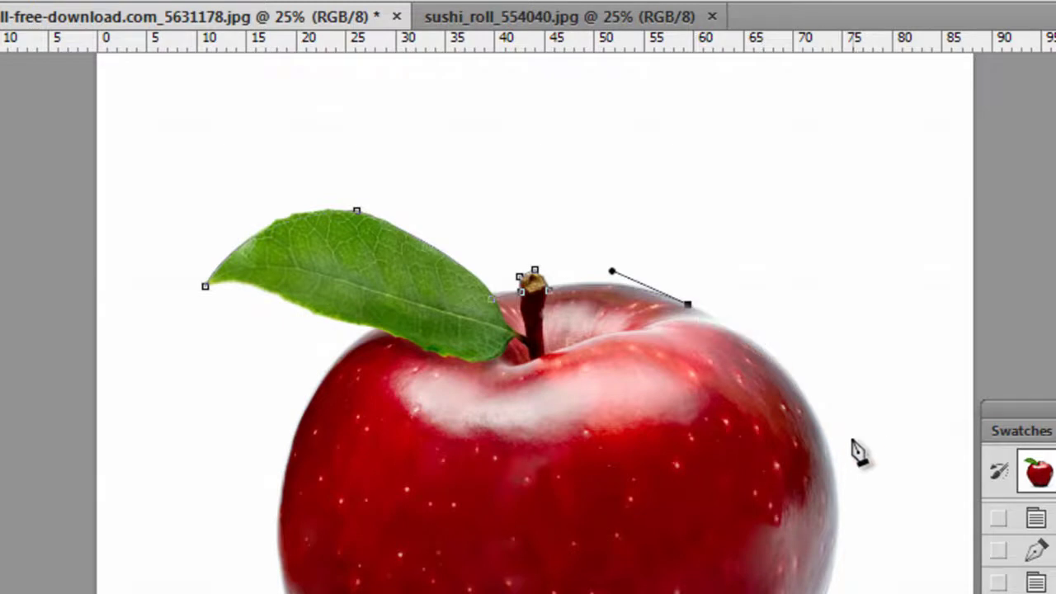
{"action": "left_click", "coordinate": [836, 484]}
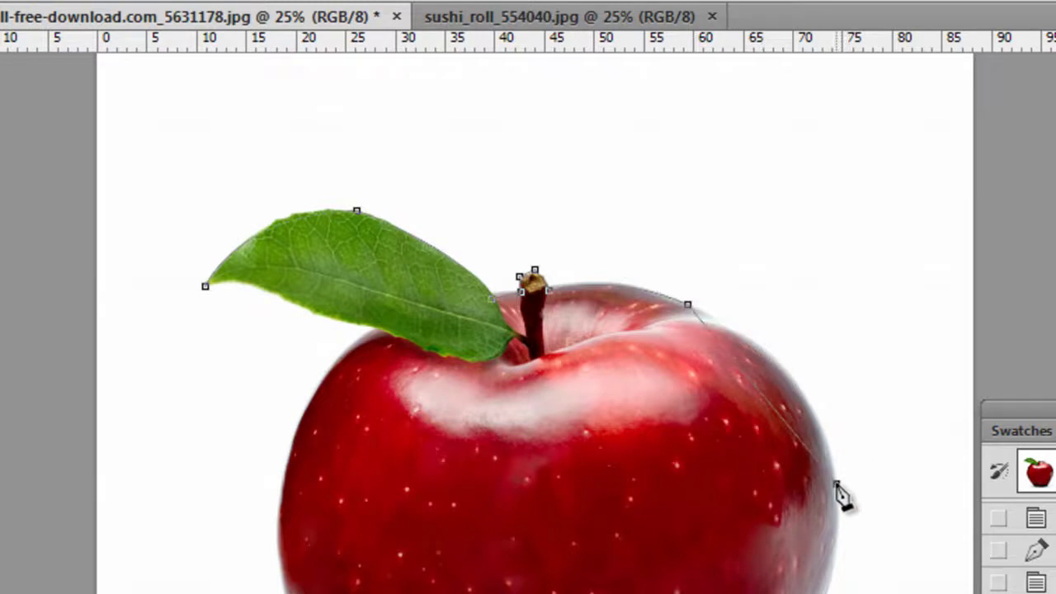
{"action": "left_click_drag", "start_coordinate": [836, 484], "coordinate": [852, 592]}
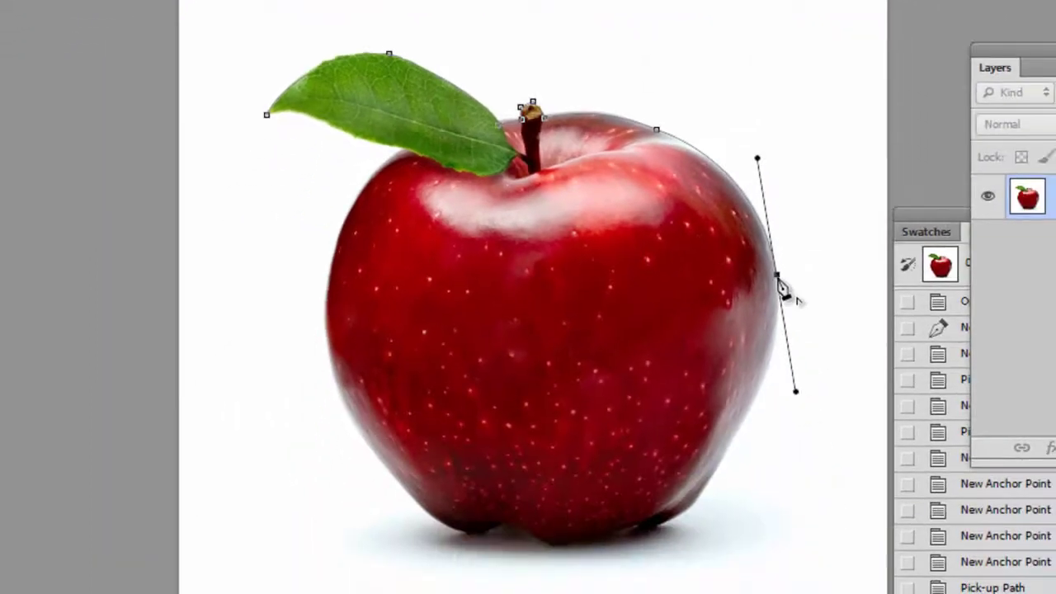
Trace the apple's lower-right edge and along its bottom with curved anchors.
{"action": "left_click", "coordinate": [776, 275]}
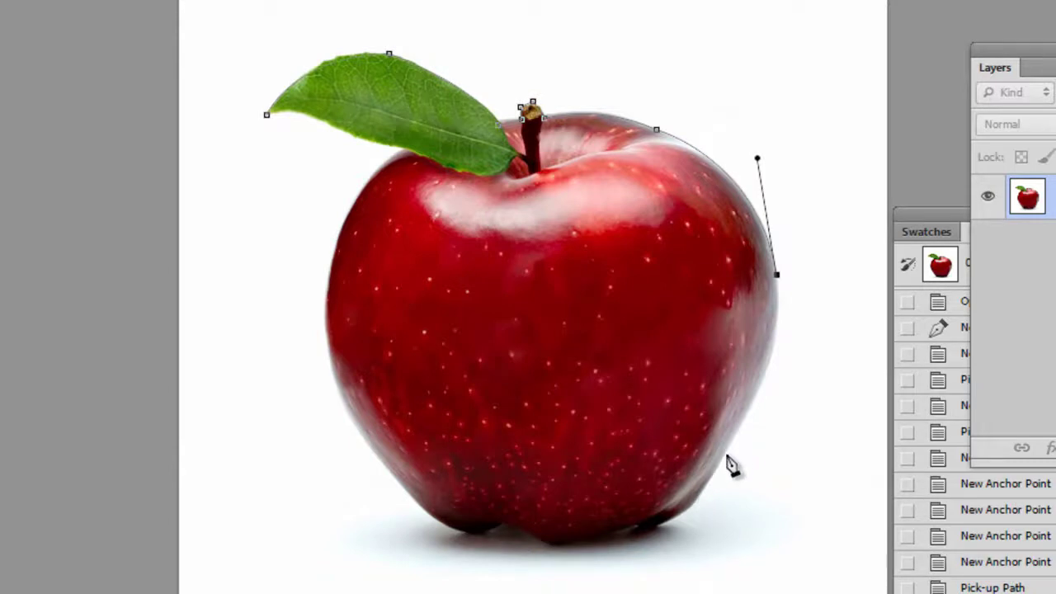
{"action": "left_click_drag", "start_coordinate": [723, 456], "coordinate": [713, 489]}
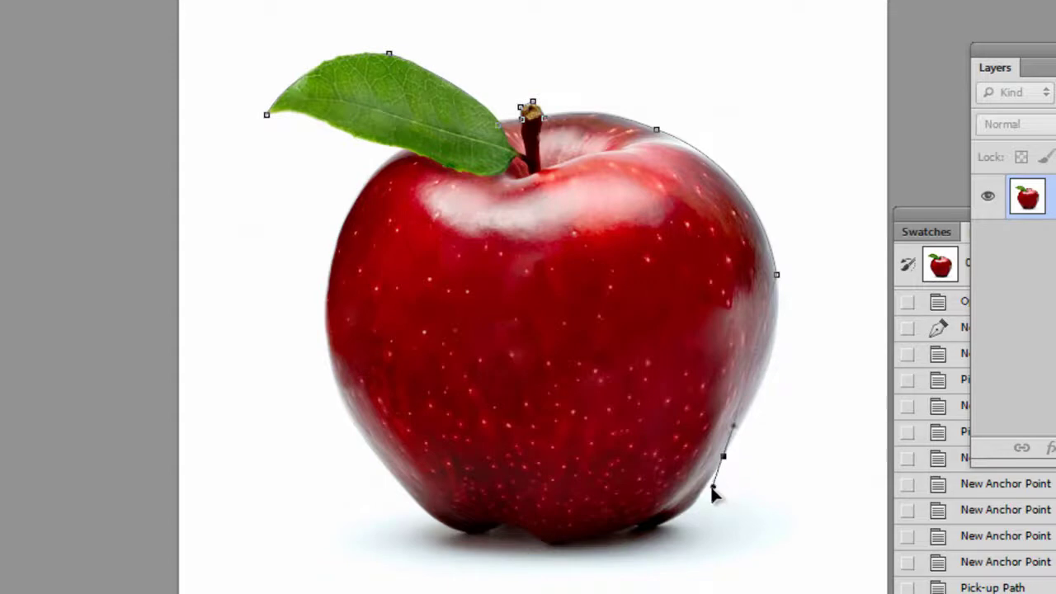
{"action": "left_click_drag", "start_coordinate": [713, 488], "coordinate": [654, 572]}
{"action": "left_click", "coordinate": [723, 456], "text": "alt"}
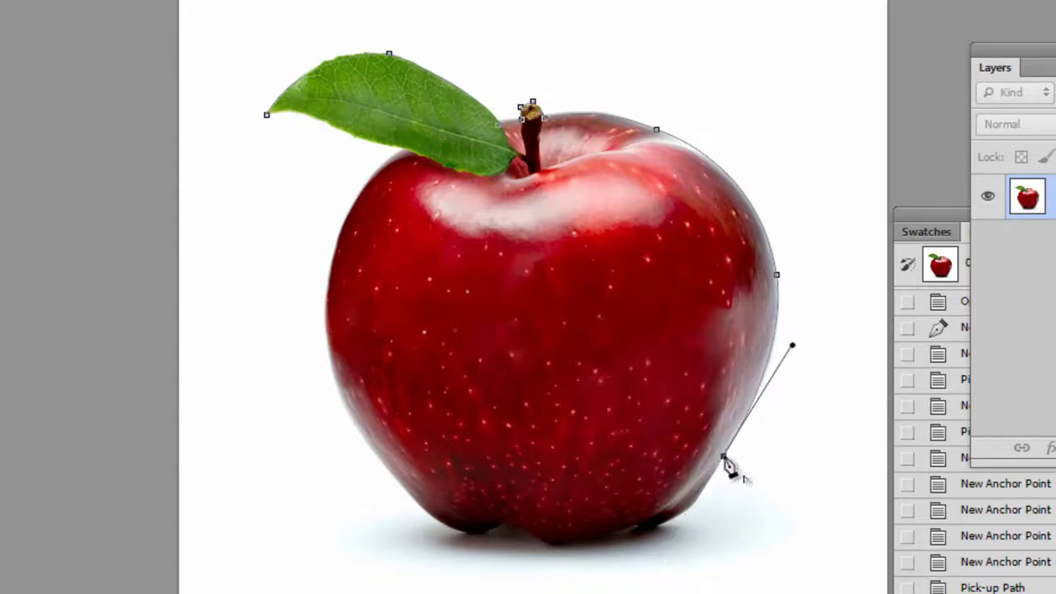
{"action": "left_click", "coordinate": [638, 532]}
{"action": "left_click_drag", "start_coordinate": [601, 526], "coordinate": [575, 528]}
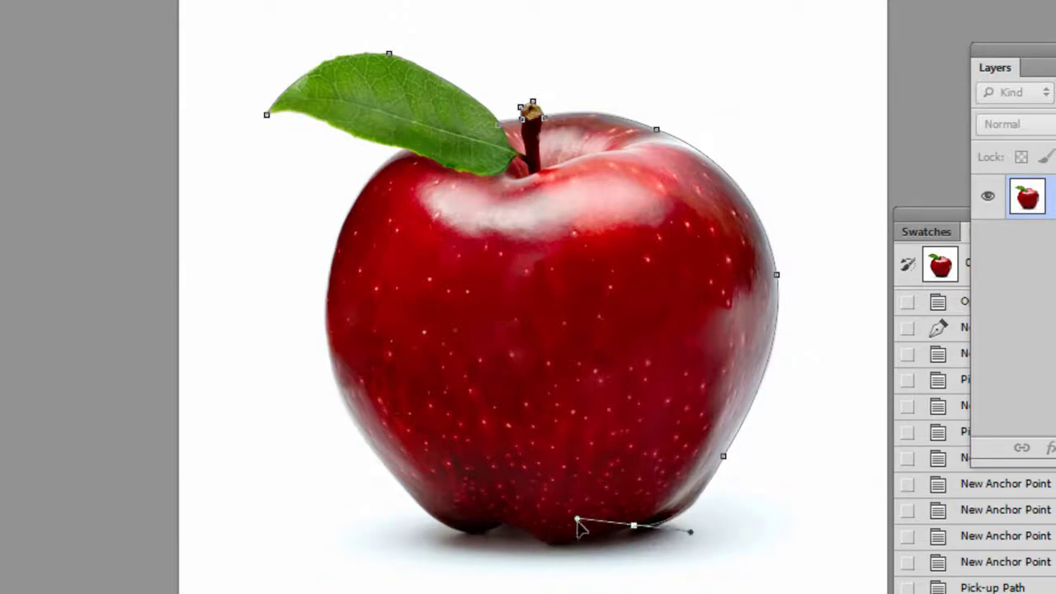
{"action": "left_click", "coordinate": [633, 526], "text": "alt"}
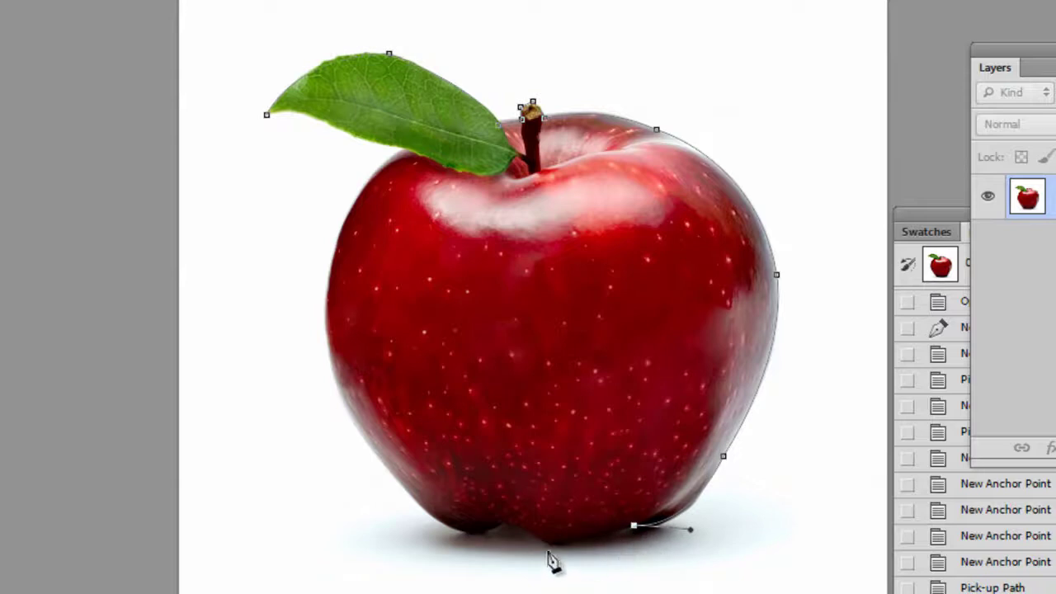
Continue the path across the apple's base to its lower-left edge.
{"action": "left_click_drag", "start_coordinate": [551, 544], "coordinate": [540, 544]}
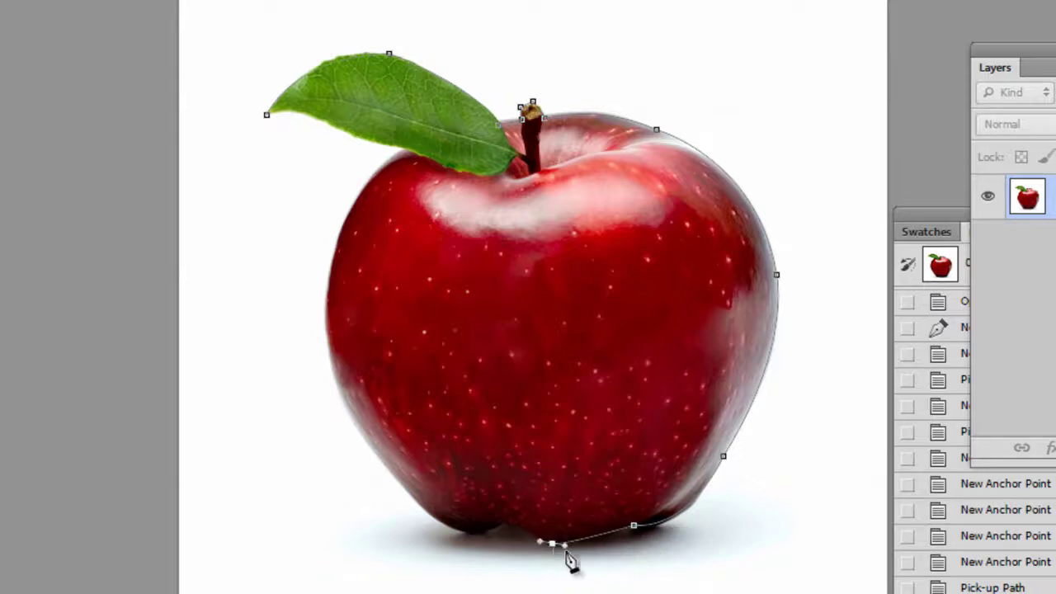
{"action": "left_click", "coordinate": [551, 544], "text": "alt"}
{"action": "left_click", "coordinate": [502, 522]}
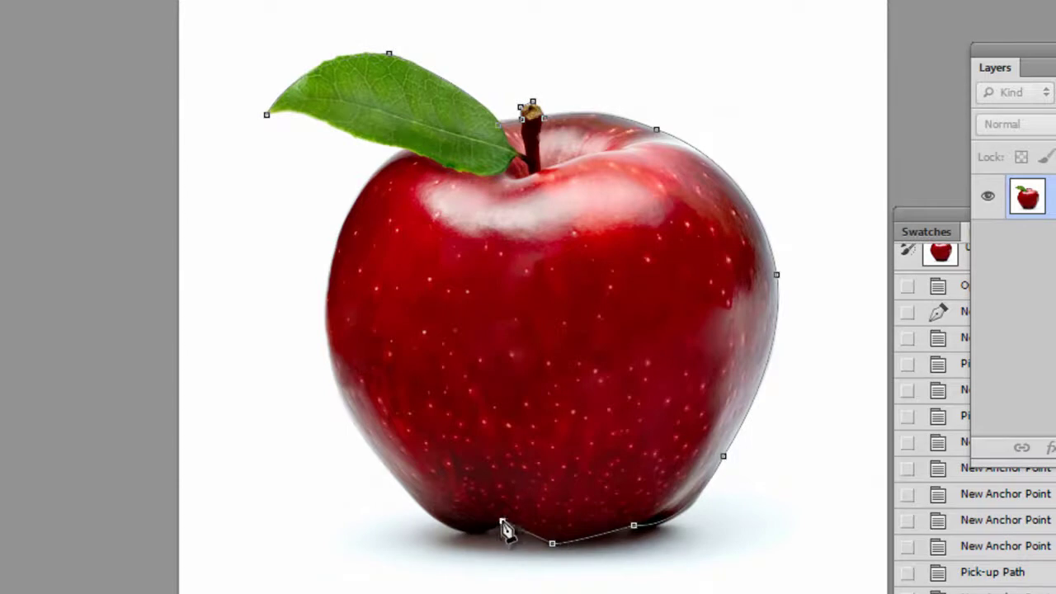
{"action": "left_click", "coordinate": [491, 540], "text": "alt"}
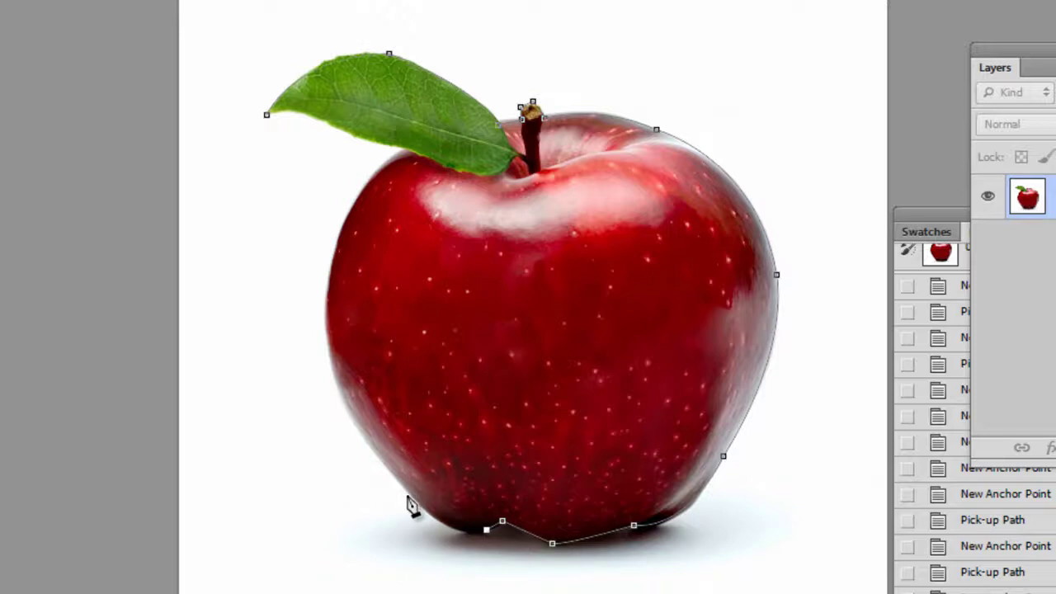
{"action": "left_click_drag", "start_coordinate": [409, 498], "coordinate": [365, 448]}
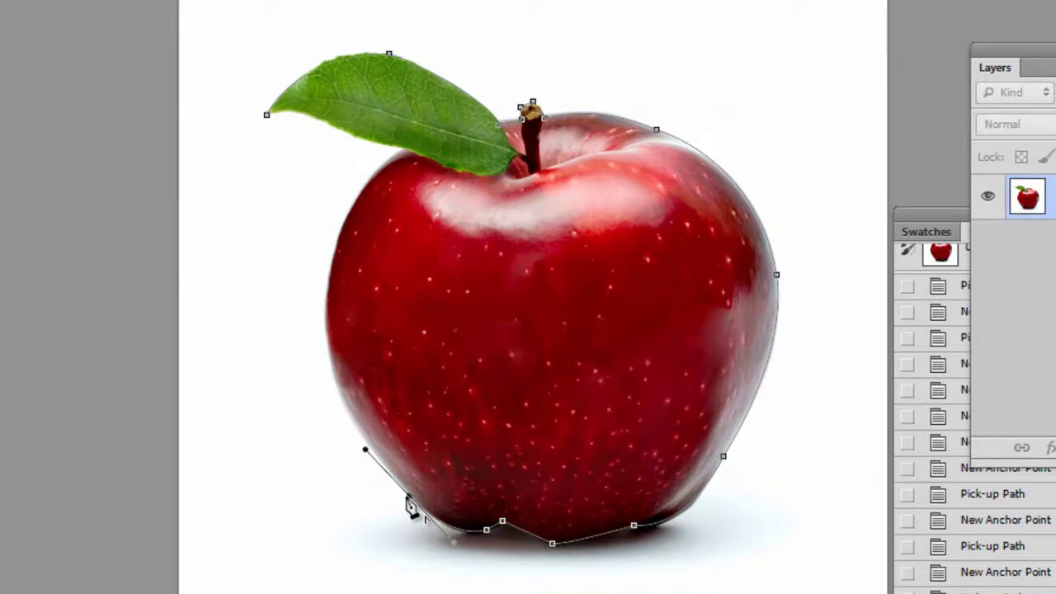
{"action": "left_click", "coordinate": [409, 498], "text": "alt"}
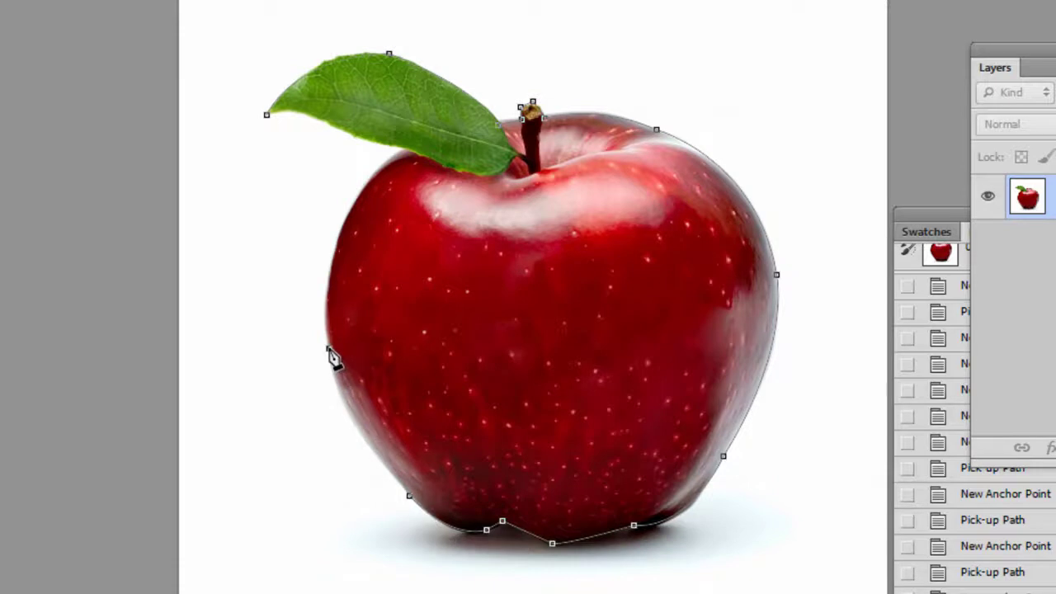
Carry the path up the apple's left side to an anchor under the leaf.
{"action": "left_click_drag", "start_coordinate": [313, 306], "coordinate": [313, 268]}
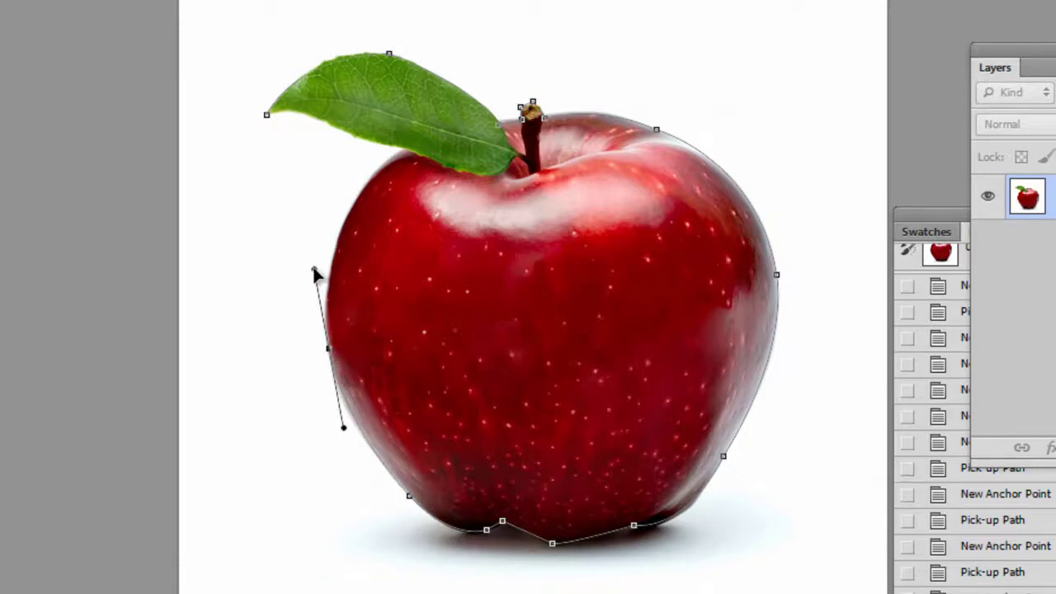
{"action": "left_click_drag", "start_coordinate": [314, 268], "coordinate": [312, 271]}
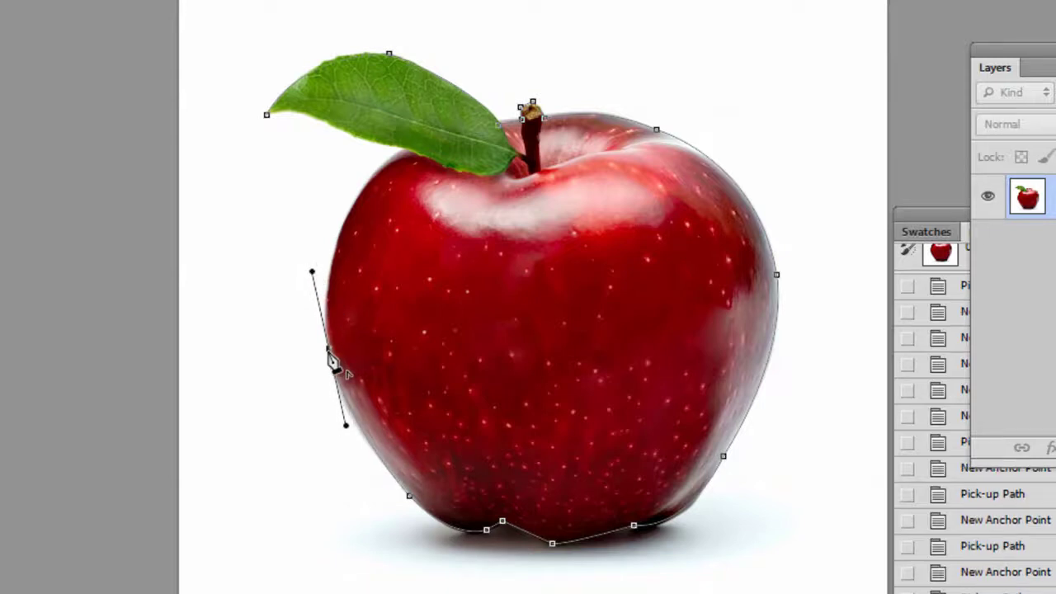
{"action": "left_click", "coordinate": [330, 350]}
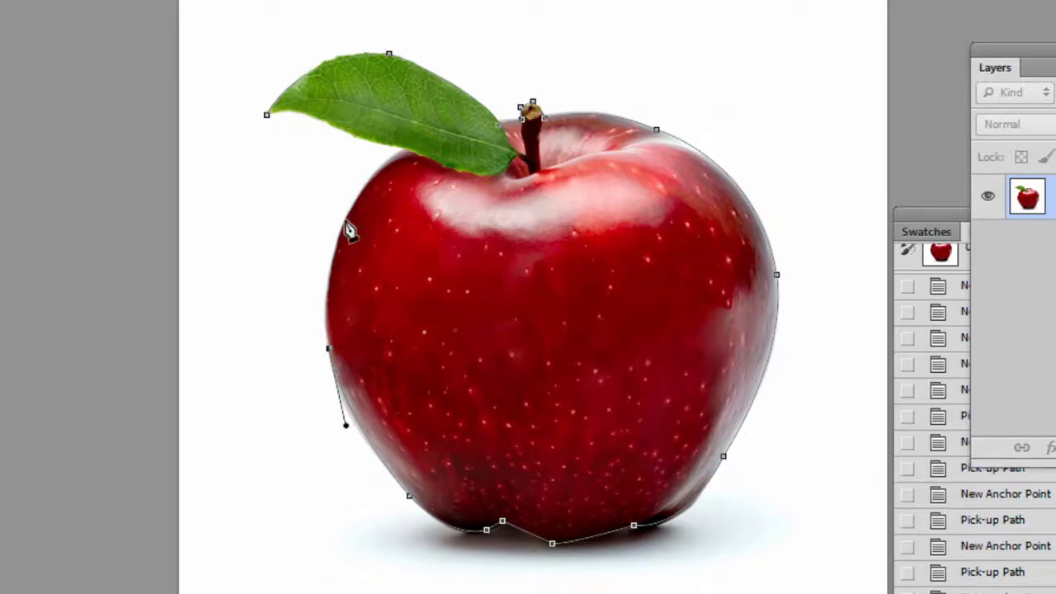
{"action": "left_click", "coordinate": [408, 153]}
{"action": "left_click_drag", "start_coordinate": [408, 153], "coordinate": [506, 96]}
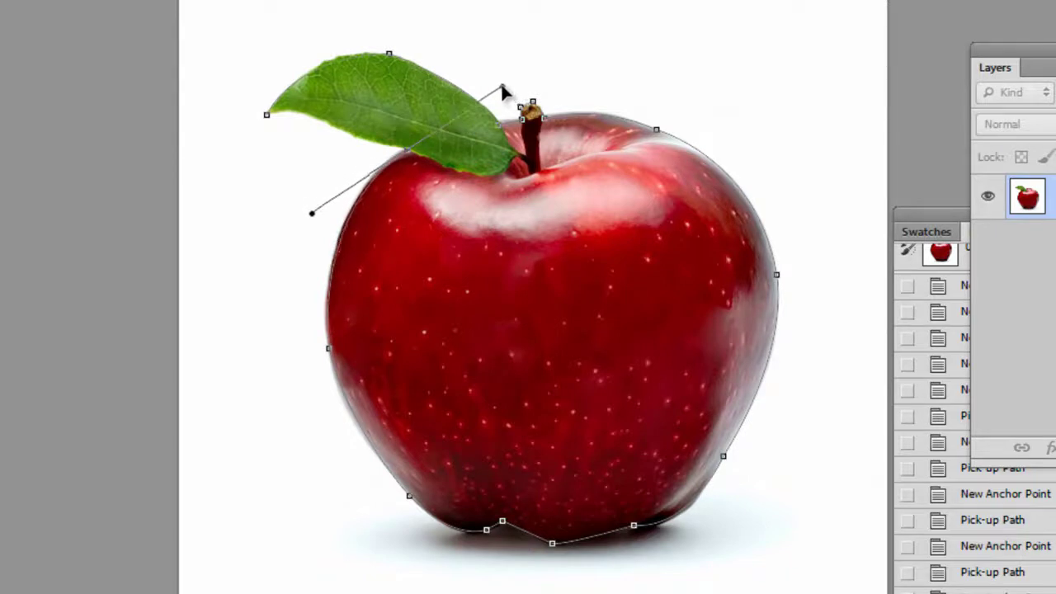
{"action": "left_click_drag", "start_coordinate": [505, 96], "coordinate": [506, 88]}
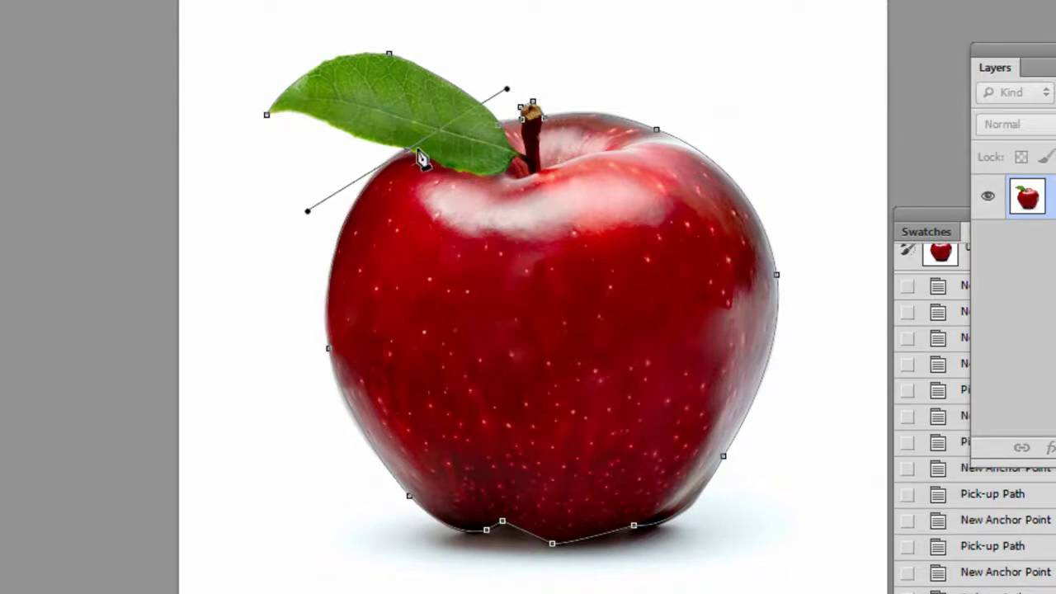
Follow the leaf's lower edge and close the path at the leaf tip.
{"action": "left_click", "coordinate": [417, 157]}
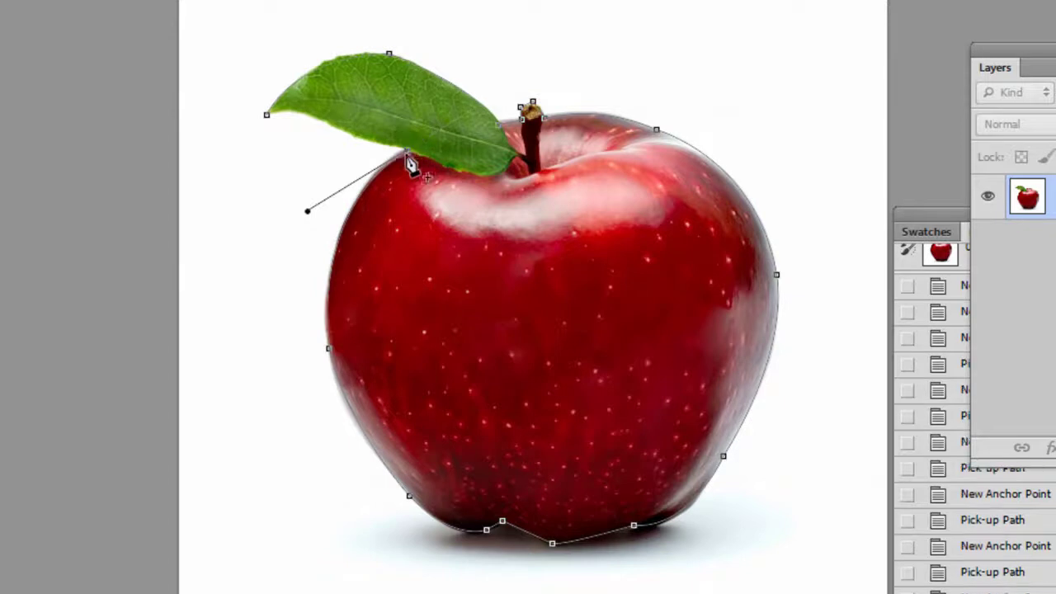
{"action": "left_click", "coordinate": [350, 132]}
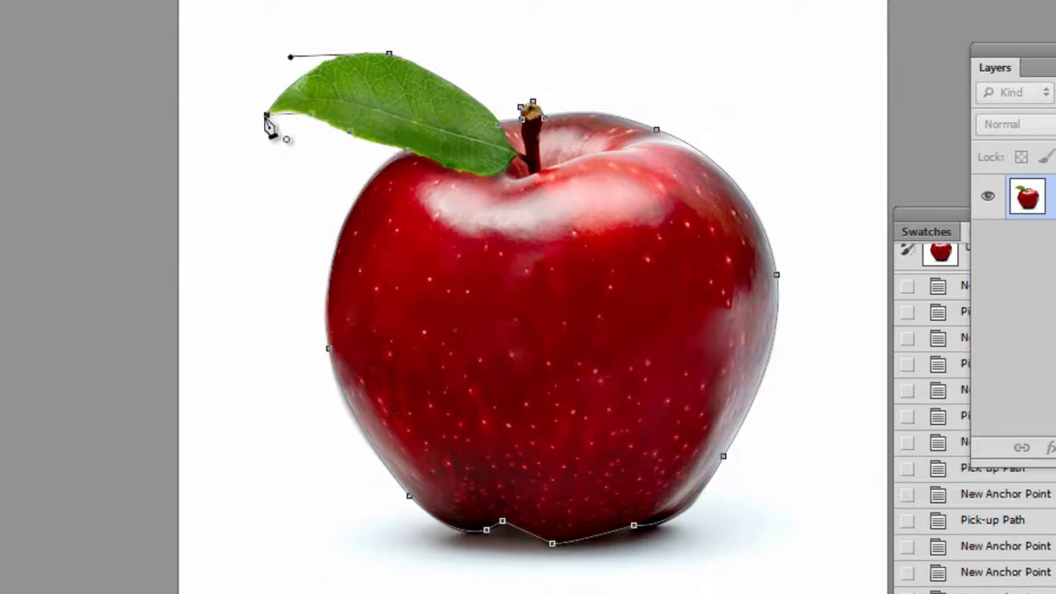
{"action": "left_click", "coordinate": [257, 134]}
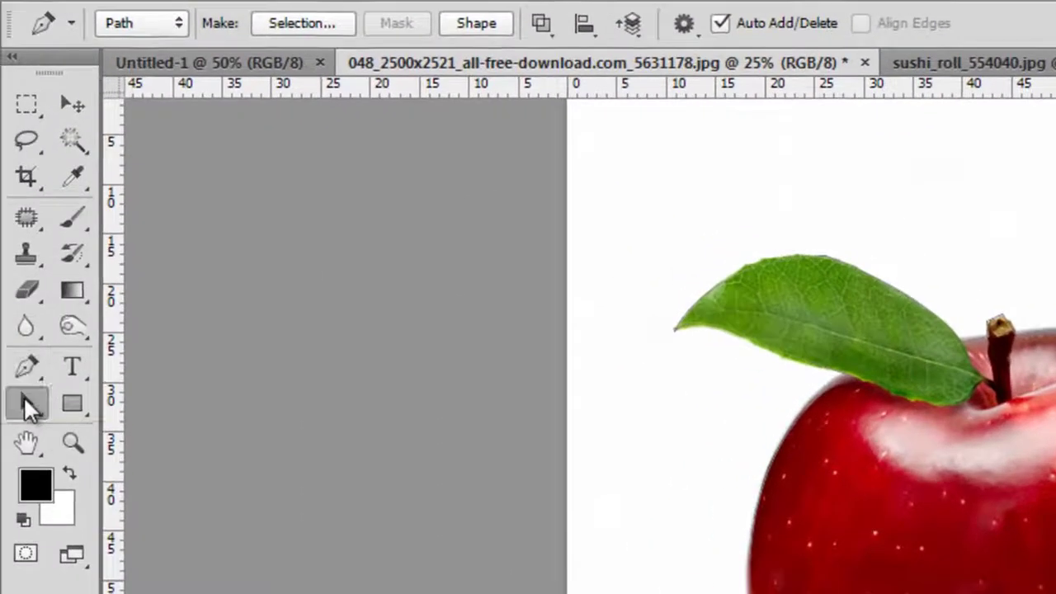
{"action": "left_click", "coordinate": [27, 403]}
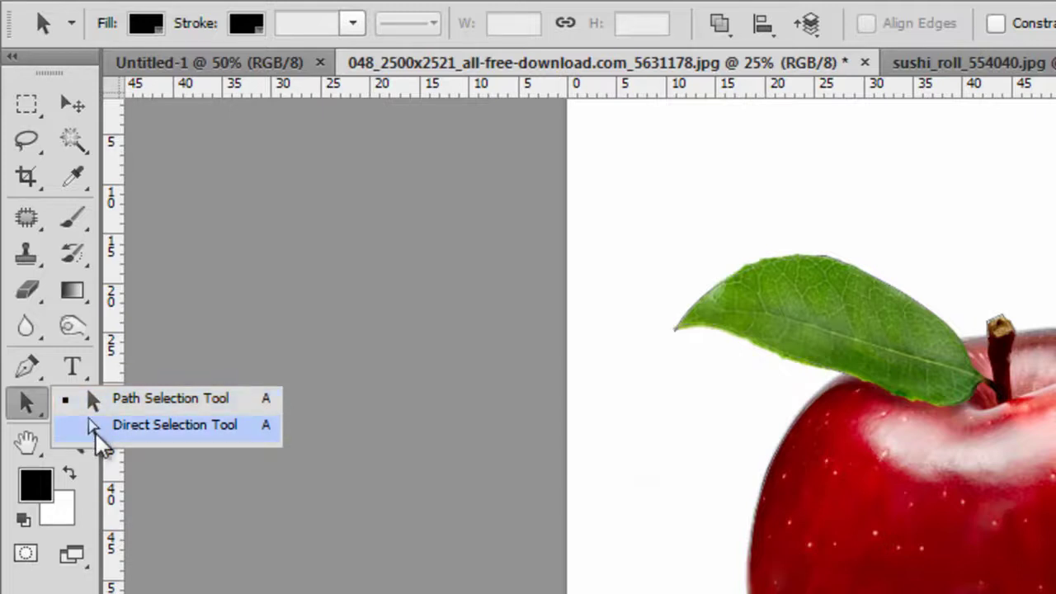
With the Direct Selection Tool, tighten the upper-left edge and leaf upper-edge curves.
{"action": "left_click", "coordinate": [95, 426]}
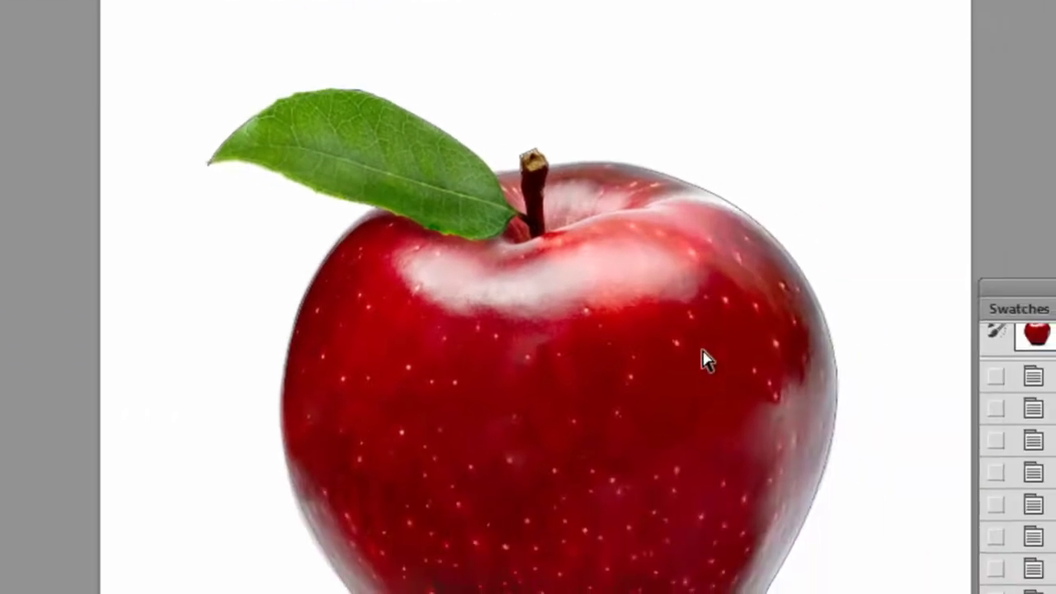
{"action": "key", "text": "ctrl+plus"}
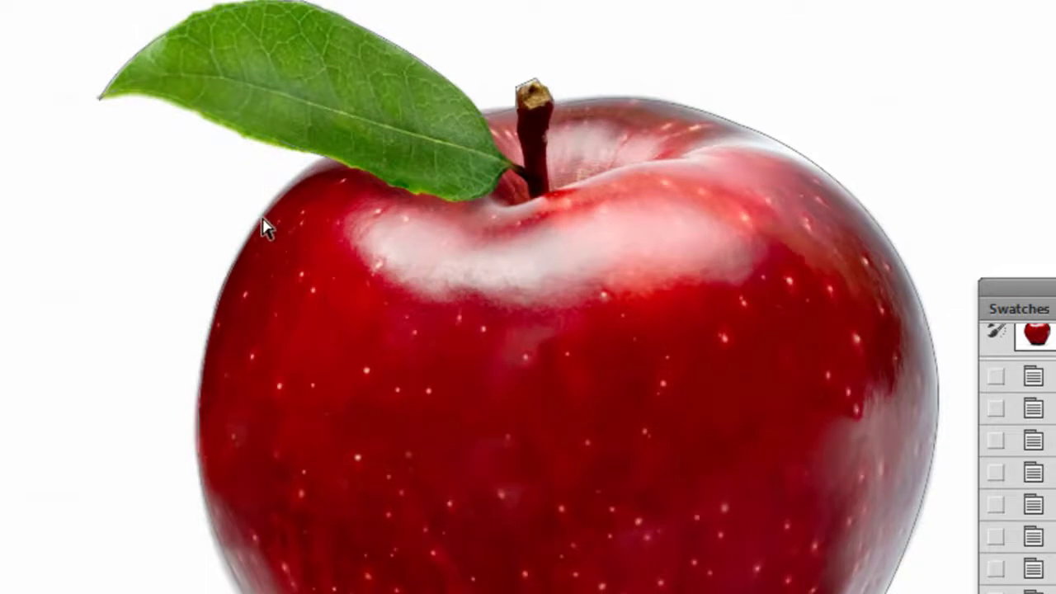
{"action": "left_click", "coordinate": [266, 229]}
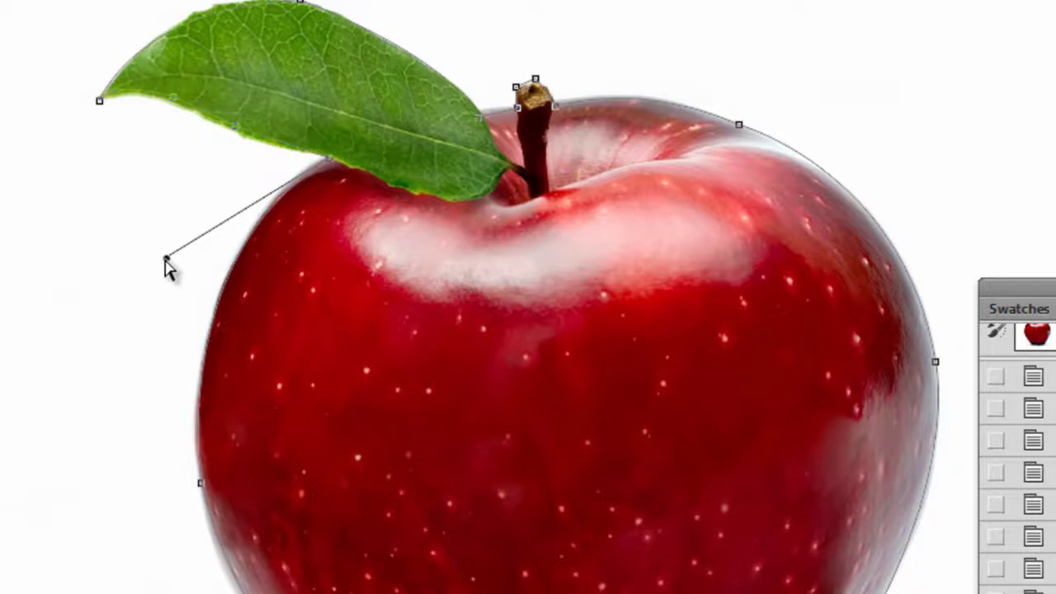
{"action": "left_click_drag", "start_coordinate": [166, 259], "coordinate": [175, 234]}
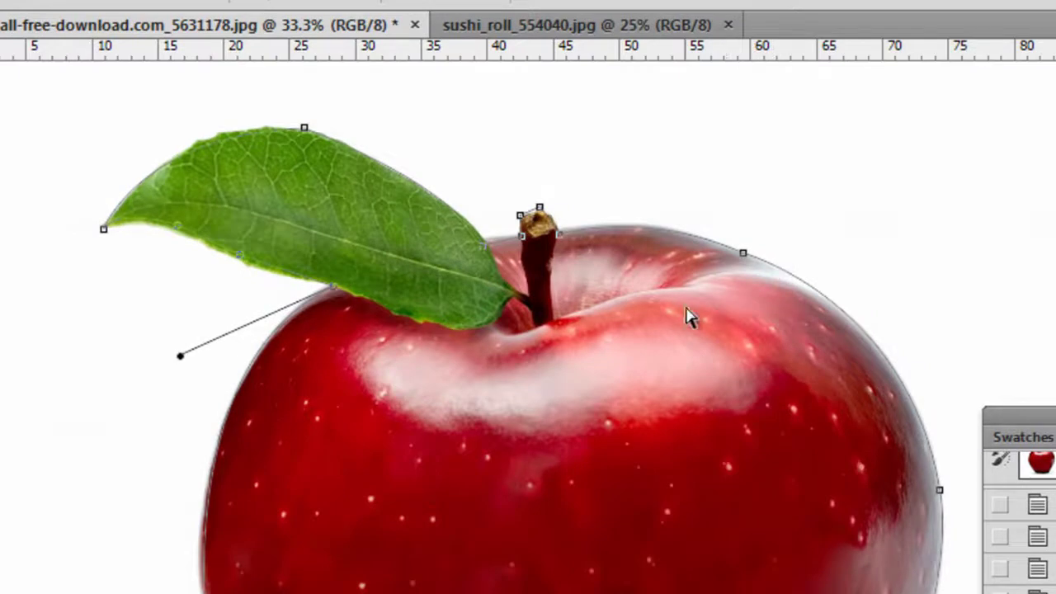
{"action": "left_click", "coordinate": [404, 179]}
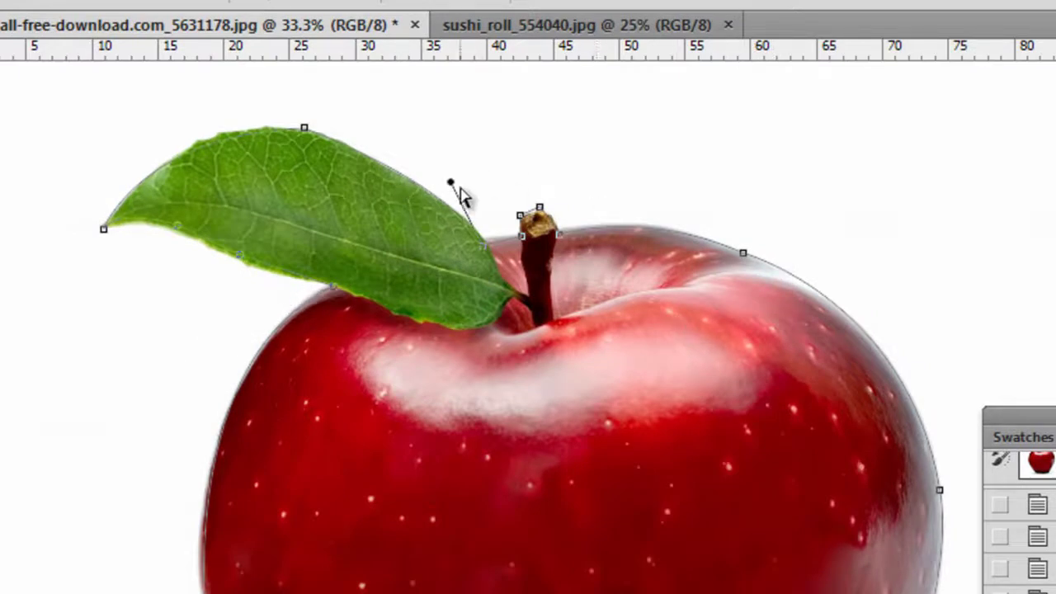
{"action": "left_click_drag", "start_coordinate": [451, 182], "coordinate": [451, 191]}
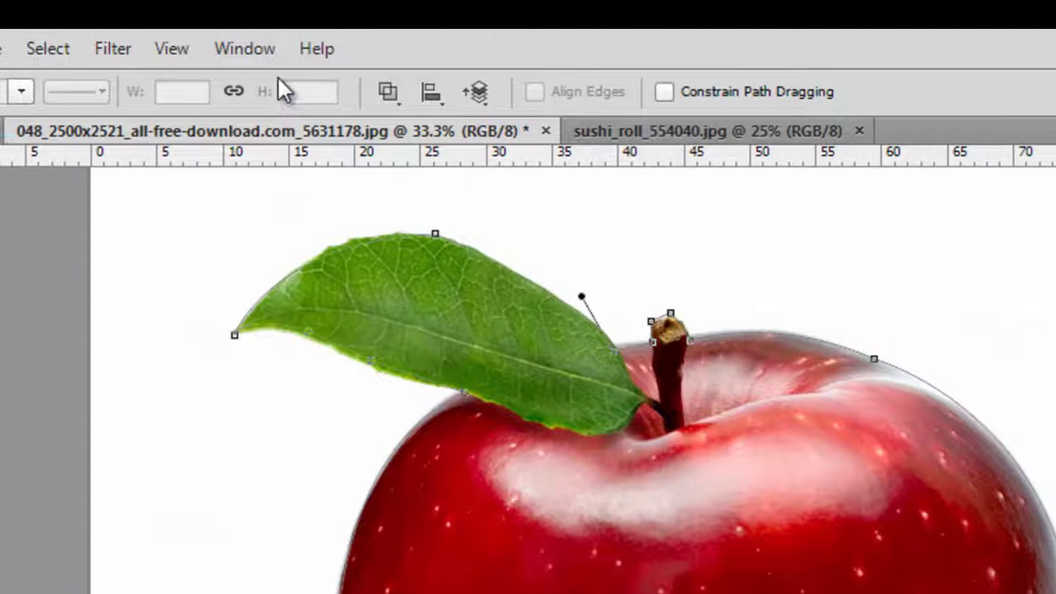
{"action": "key", "text": "ctrl+minus"}
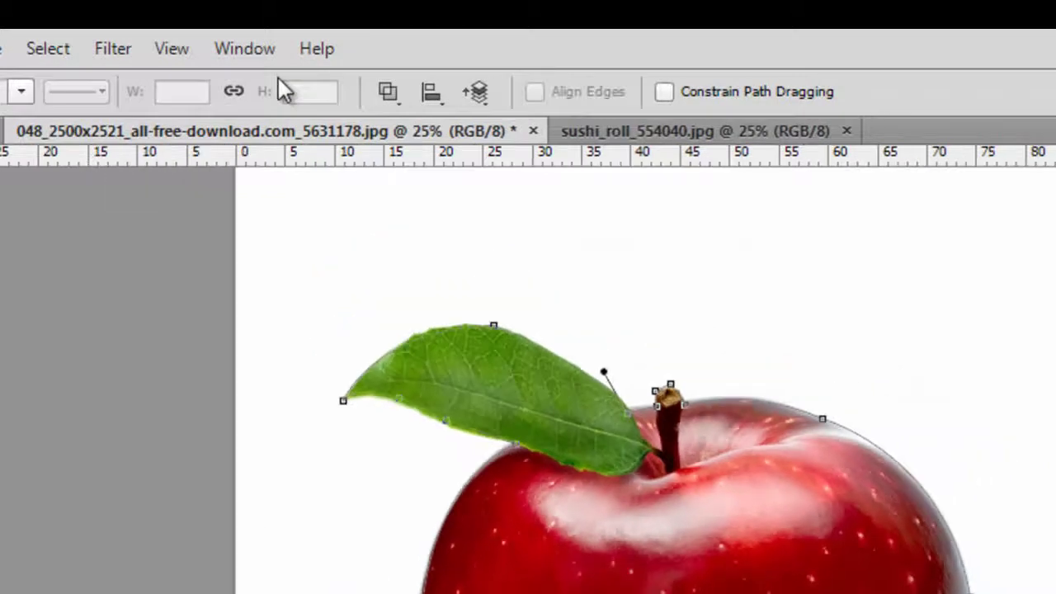
{"action": "left_click", "coordinate": [248, 47]}
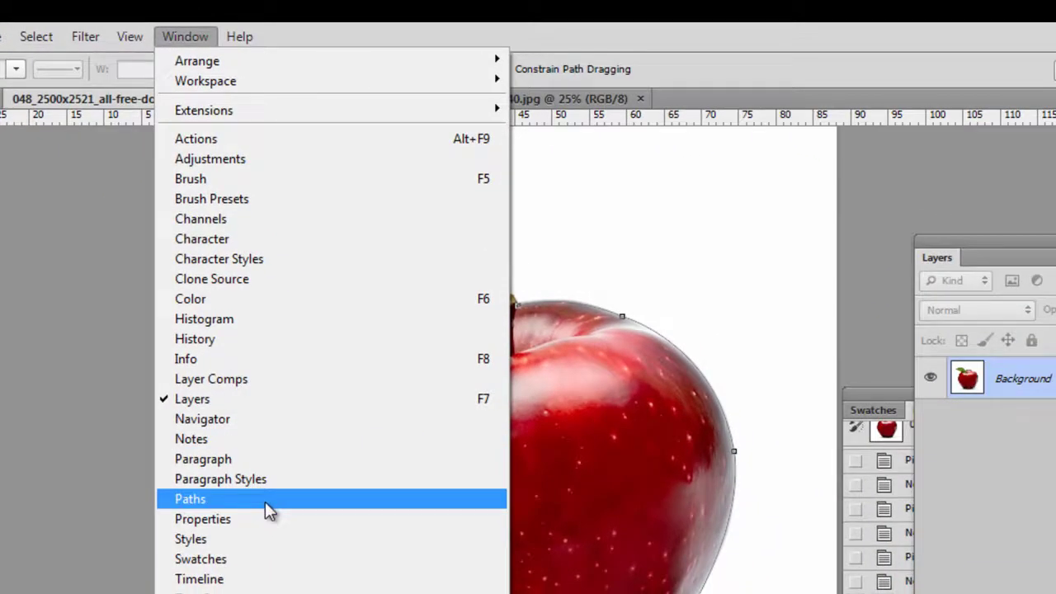
In the Paths panel, save the work path under the name 'apple'.
{"action": "left_click", "coordinate": [265, 502]}
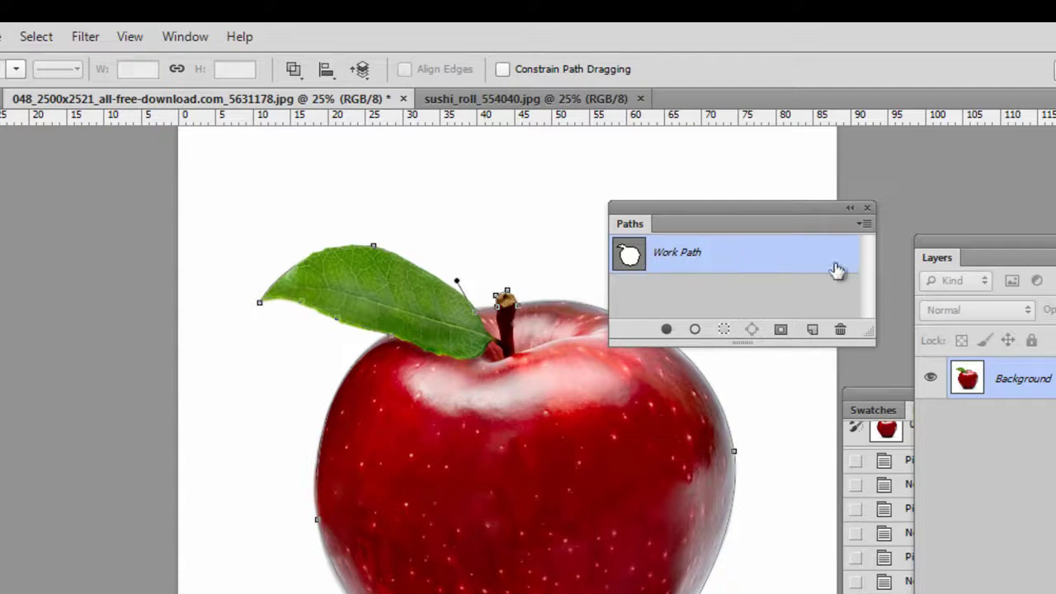
{"action": "left_click", "coordinate": [860, 224]}
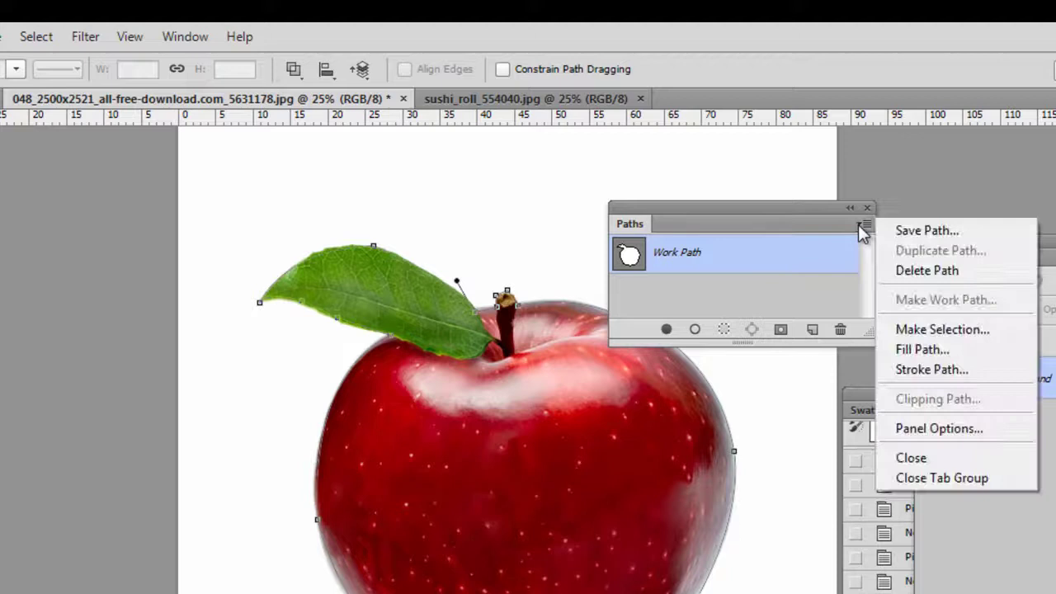
{"action": "left_click", "coordinate": [906, 236]}
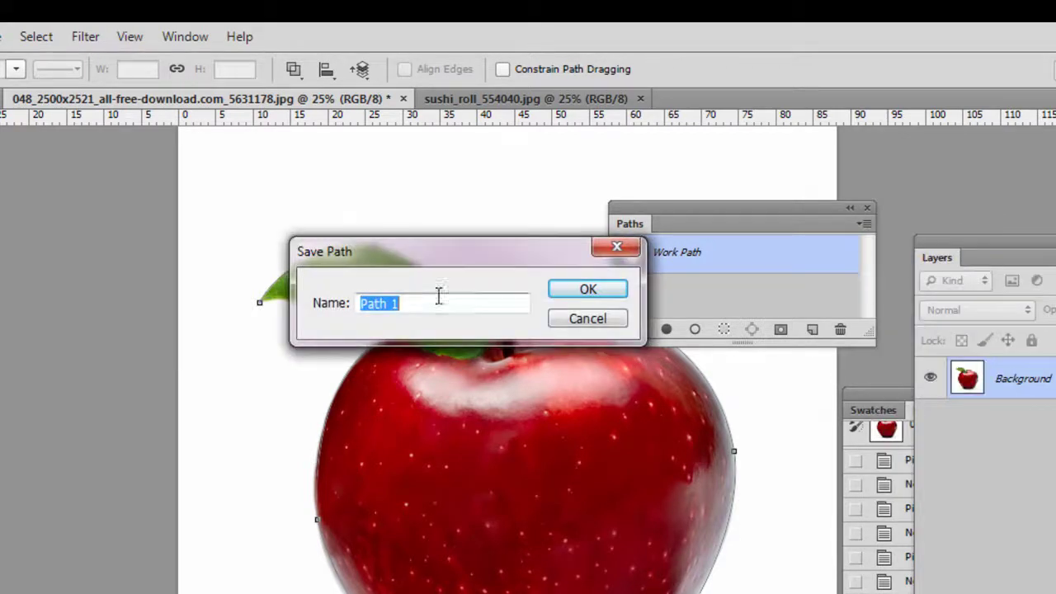
{"action": "type", "text": "apple"}
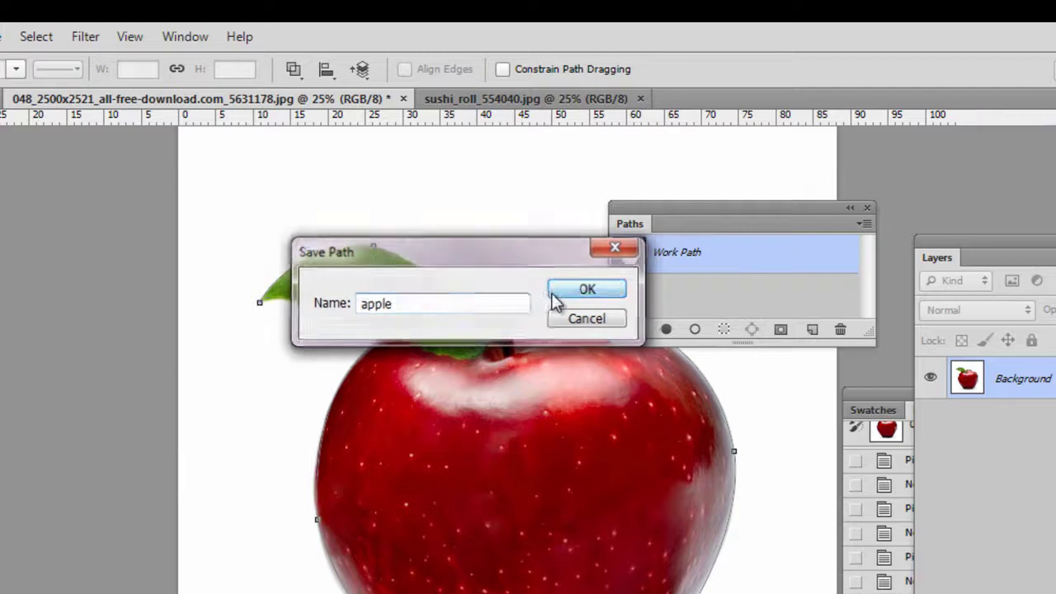
{"action": "left_click", "coordinate": [560, 295]}
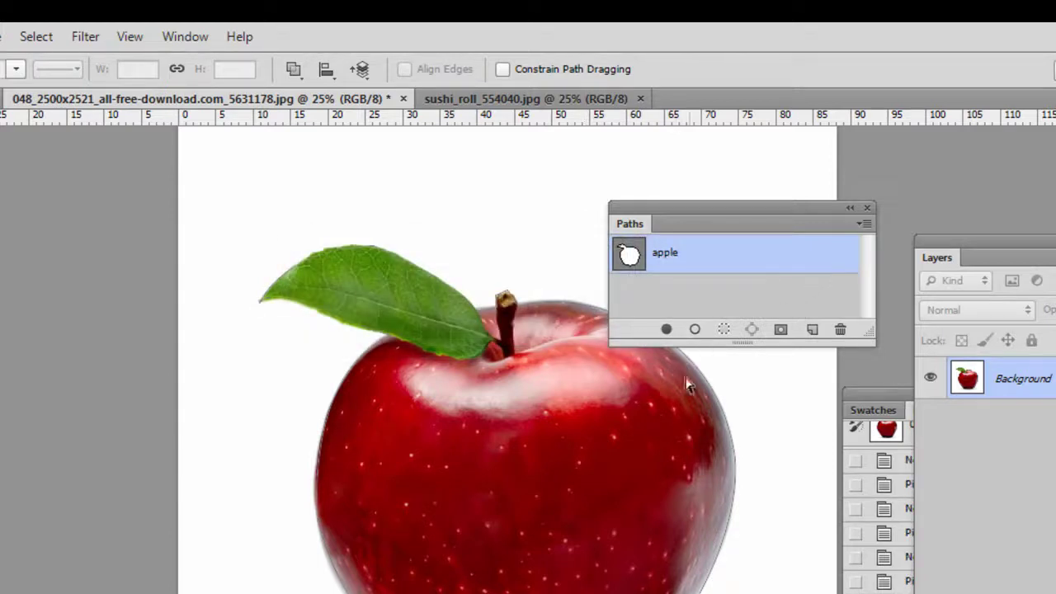
Make a selection from the apple path with default settings, then switch to Untitled-1.
{"action": "left_click", "coordinate": [865, 223]}
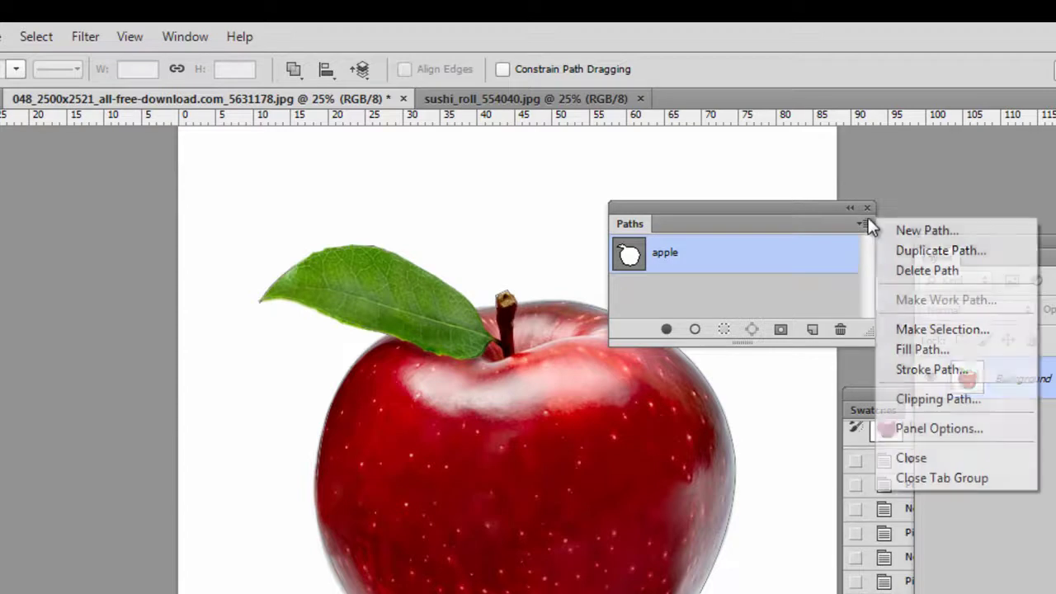
{"action": "left_click", "coordinate": [939, 330]}
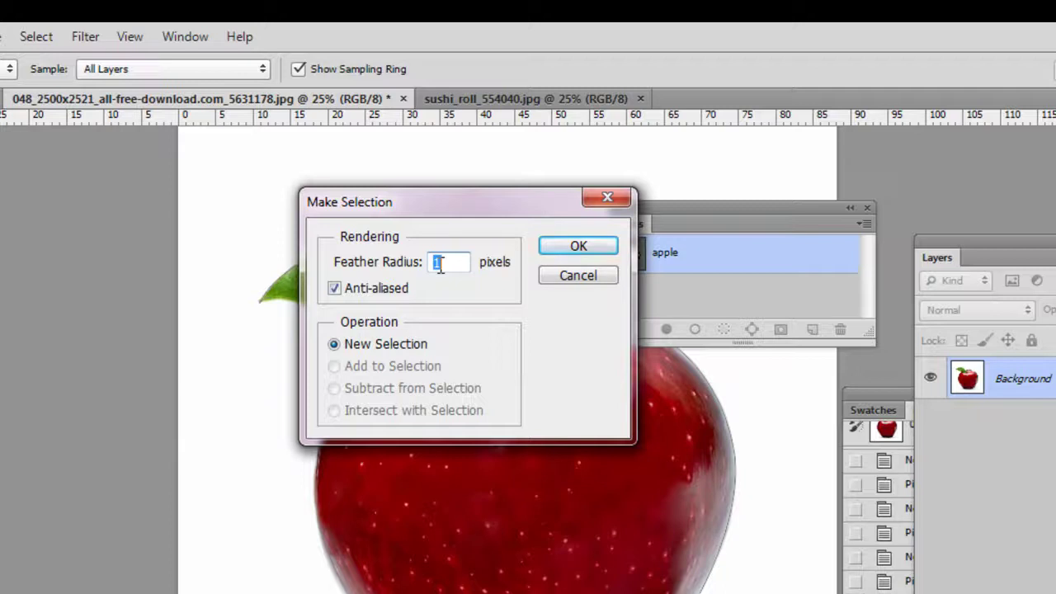
{"action": "key", "text": "Return"}
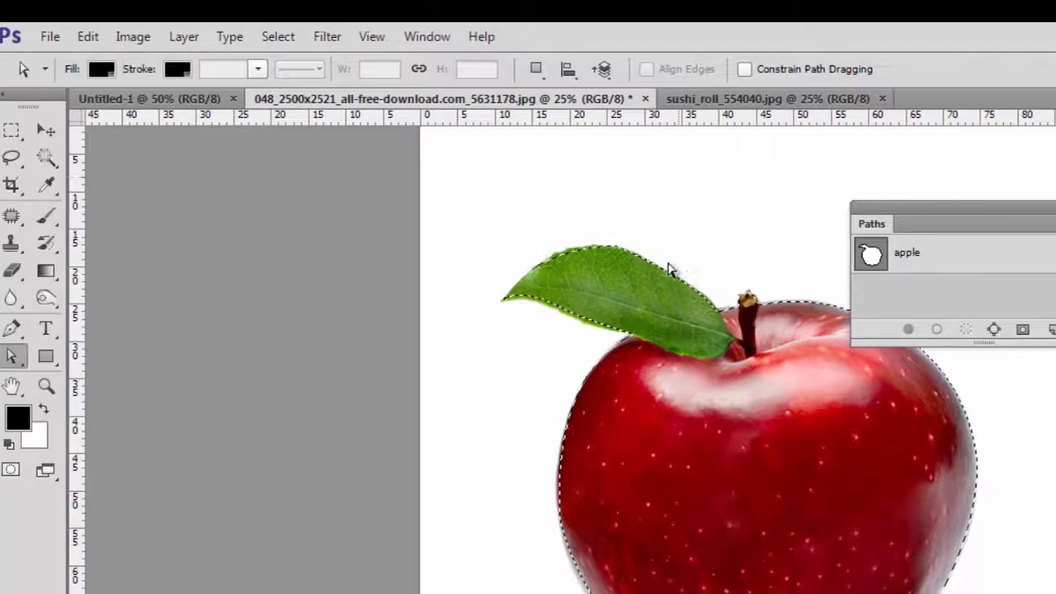
{"action": "left_click", "coordinate": [153, 104]}
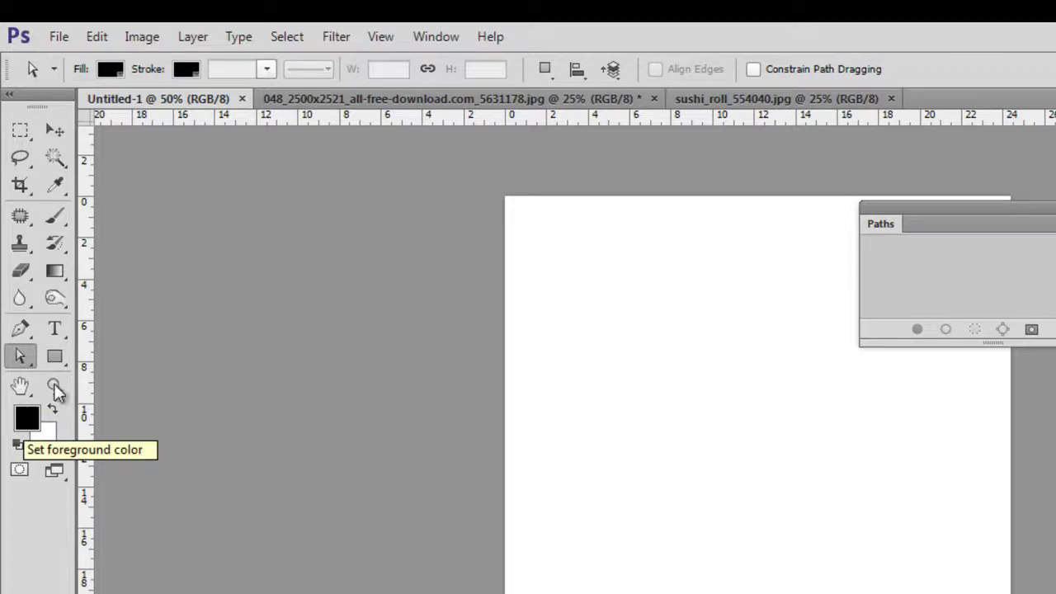
Fill the Untitled-1 canvas with black using the Paint Bucket tool.
{"action": "left_click", "coordinate": [54, 274]}
{"action": "right_click", "coordinate": [54, 274]}
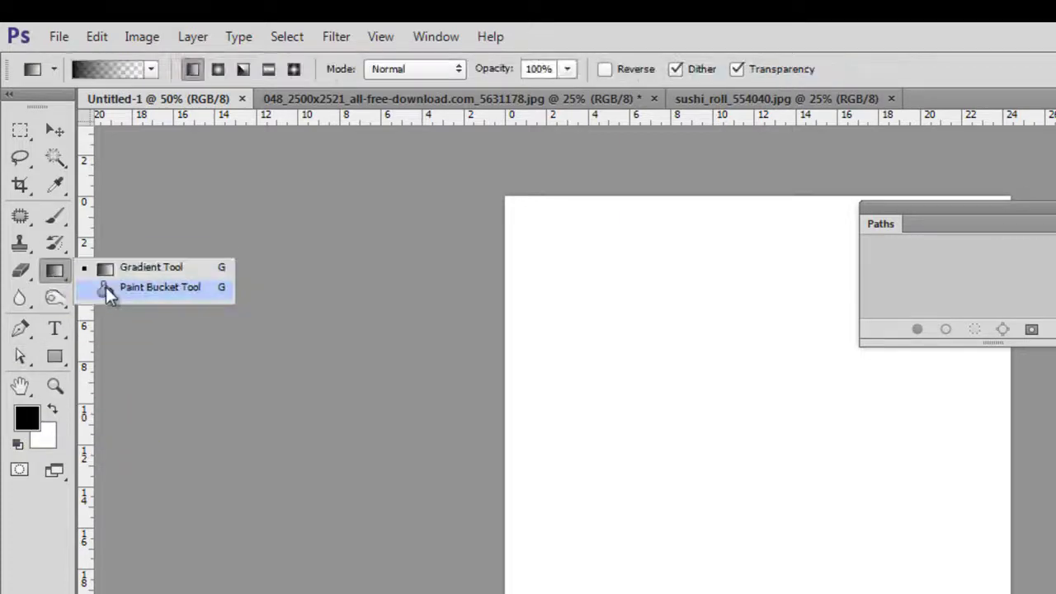
{"action": "left_click", "coordinate": [105, 287]}
{"action": "left_click", "coordinate": [637, 293]}
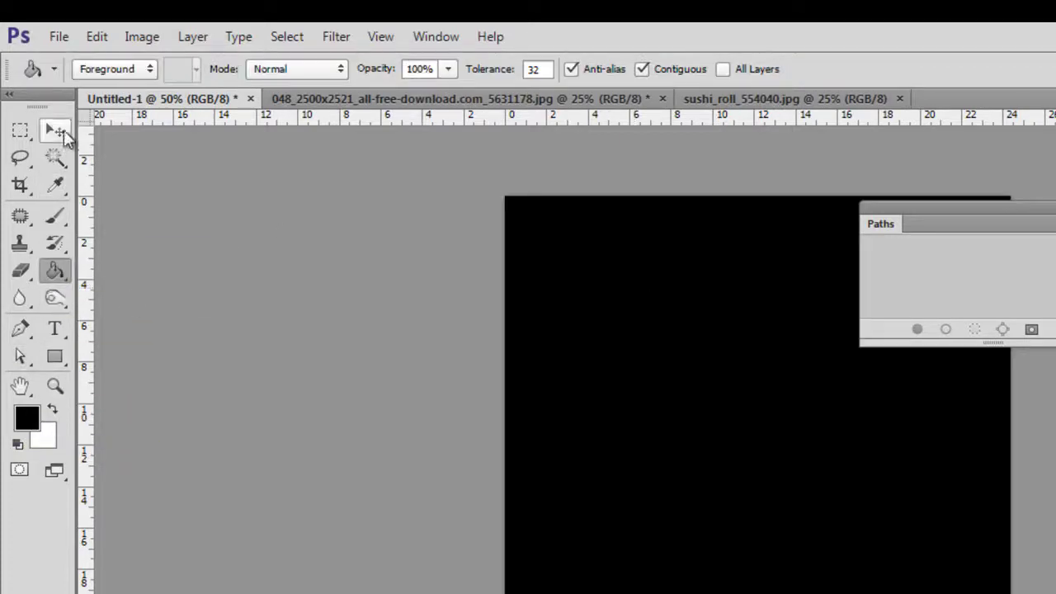
{"action": "left_click", "coordinate": [54, 131]}
Copy the selected apple from the apple photo.
{"action": "left_click", "coordinate": [722, 99]}
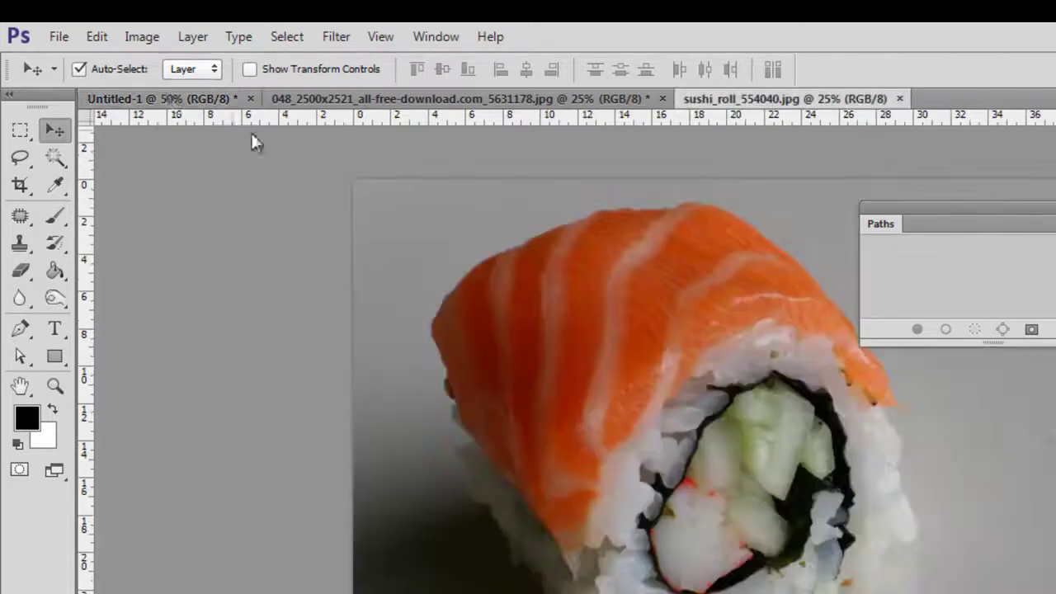
{"action": "left_click", "coordinate": [351, 101]}
{"action": "left_click", "coordinate": [99, 36]}
{"action": "left_click", "coordinate": [156, 160]}
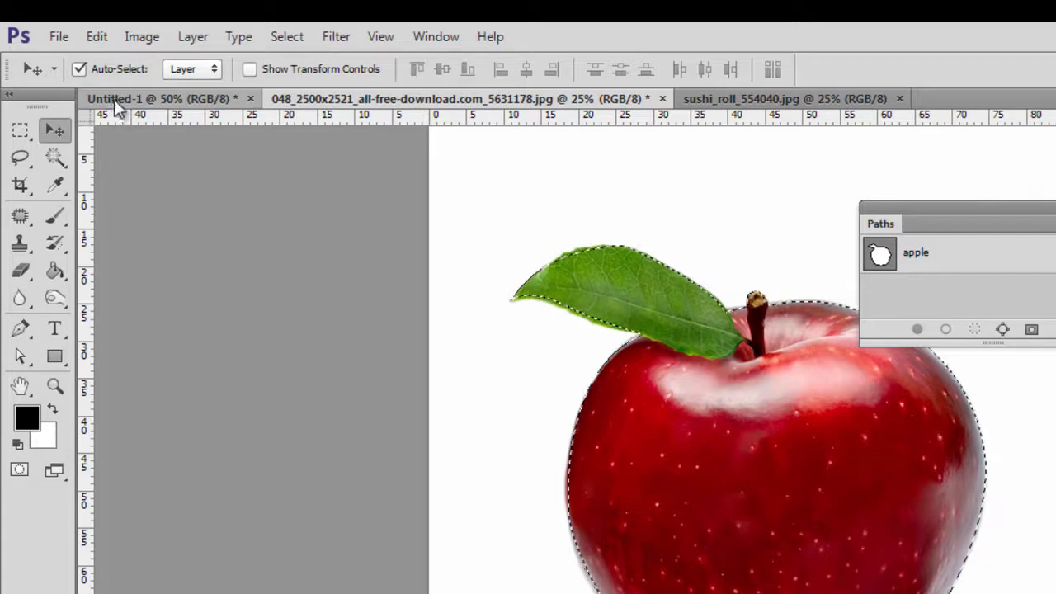
Paste the apple into Untitled-1 as Layer 1 and start Free Transform.
{"action": "left_click", "coordinate": [114, 99]}
{"action": "left_click", "coordinate": [97, 36]}
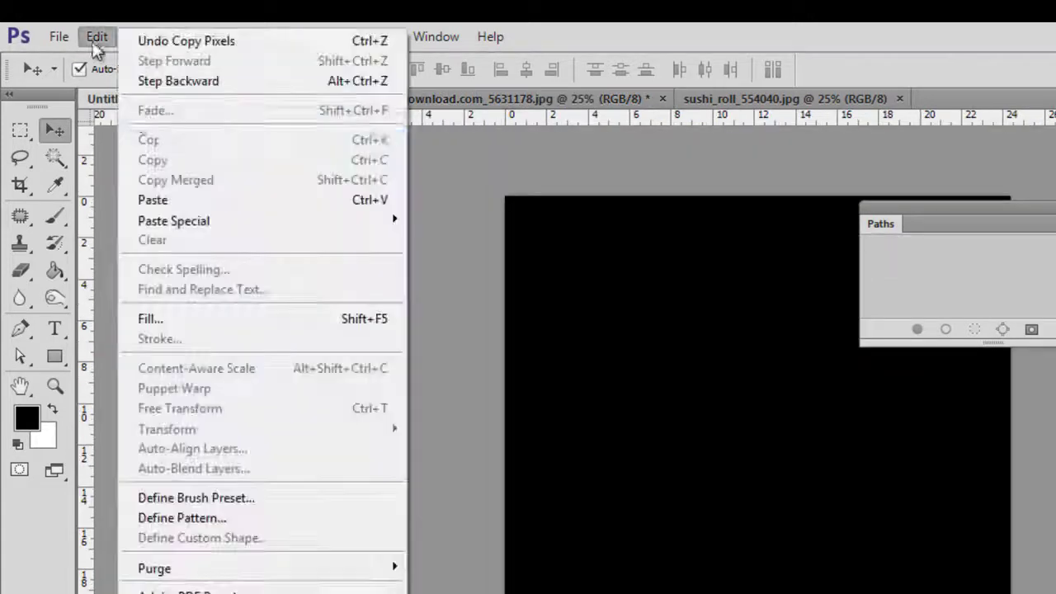
{"action": "left_click", "coordinate": [155, 196]}
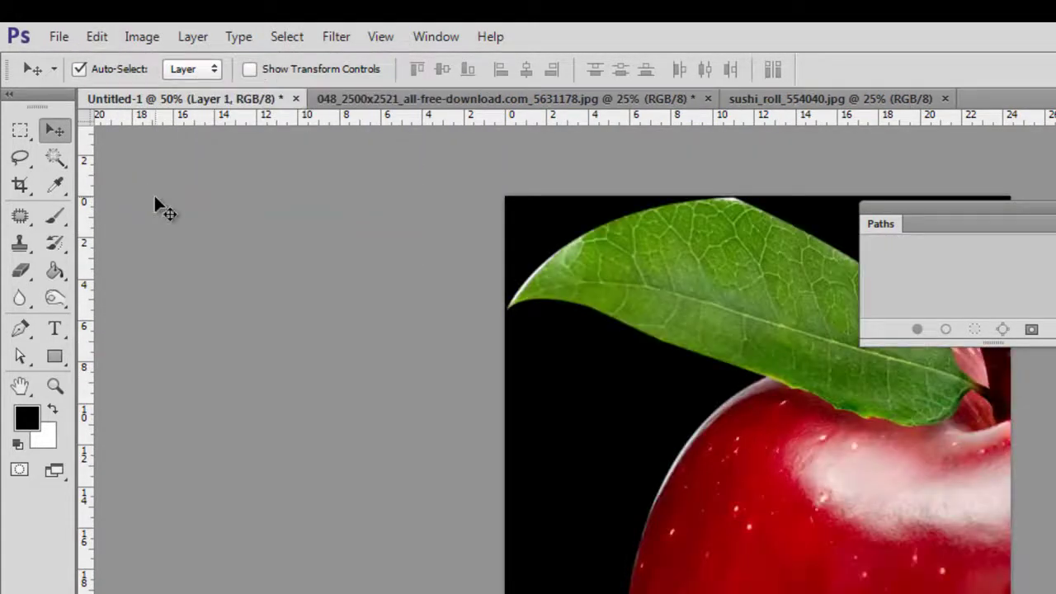
{"action": "left_click", "coordinate": [96, 36]}
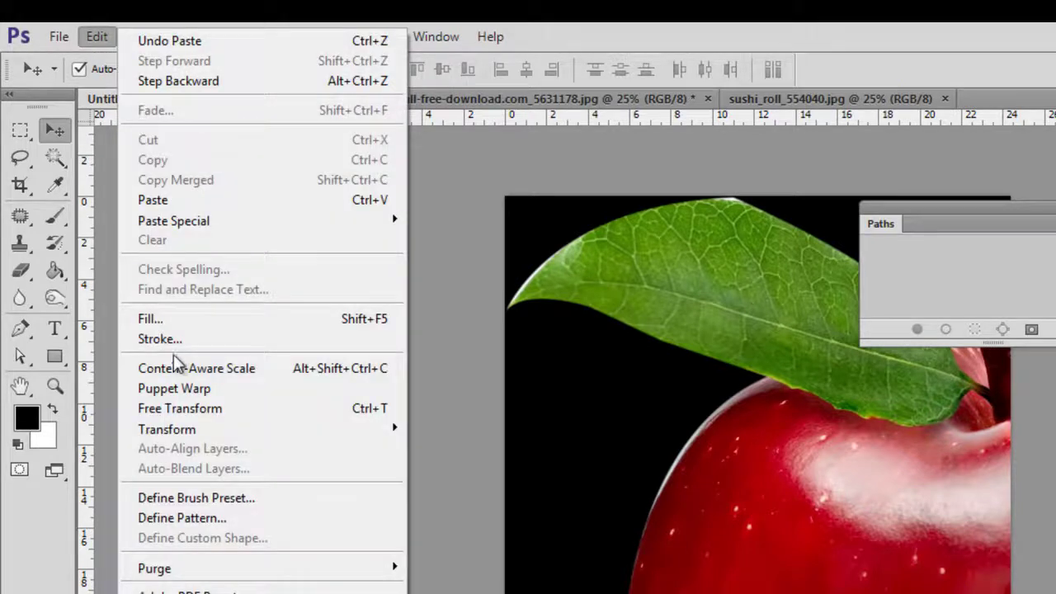
{"action": "left_click", "coordinate": [181, 408]}
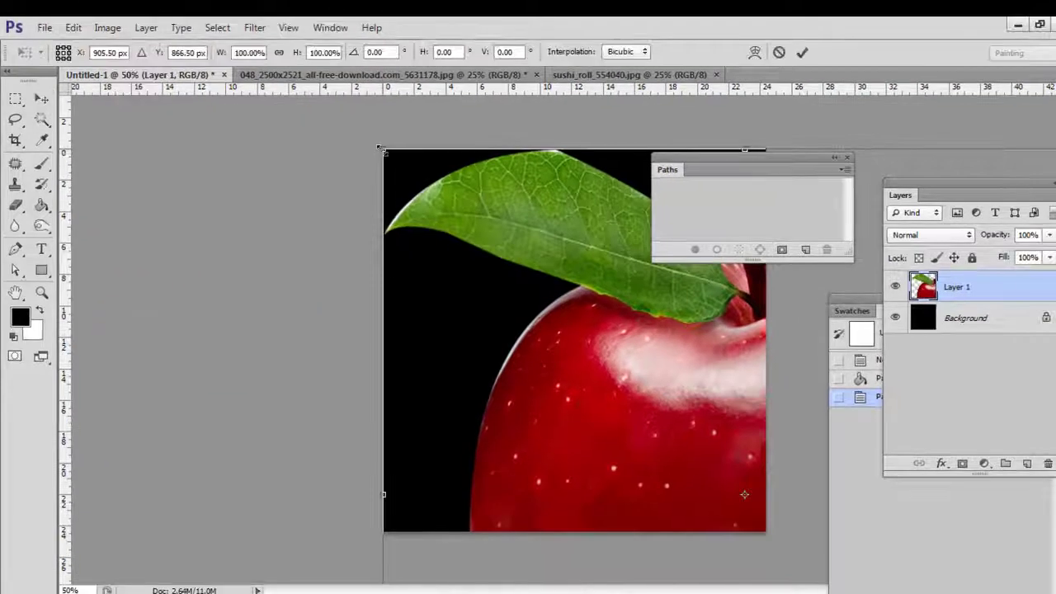
Scale the pasted apple to about 34%, centre it on the black canvas, and return to the apple photo.
{"action": "mouse_move", "coordinate": [380, 147]}
{"action": "left_mouse_down"}
{"action": "mouse_move", "coordinate": [636, 385]}
{"action": "mouse_move", "coordinate": [493, 238]}
{"action": "left_mouse_up"}
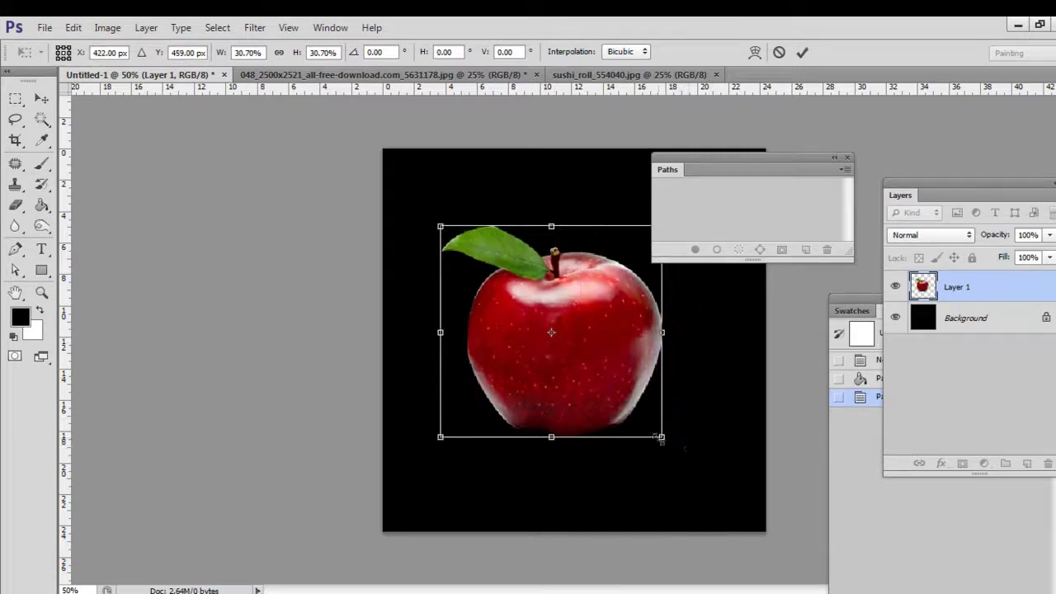
{"action": "left_click_drag", "start_coordinate": [660, 439], "coordinate": [684, 457]}
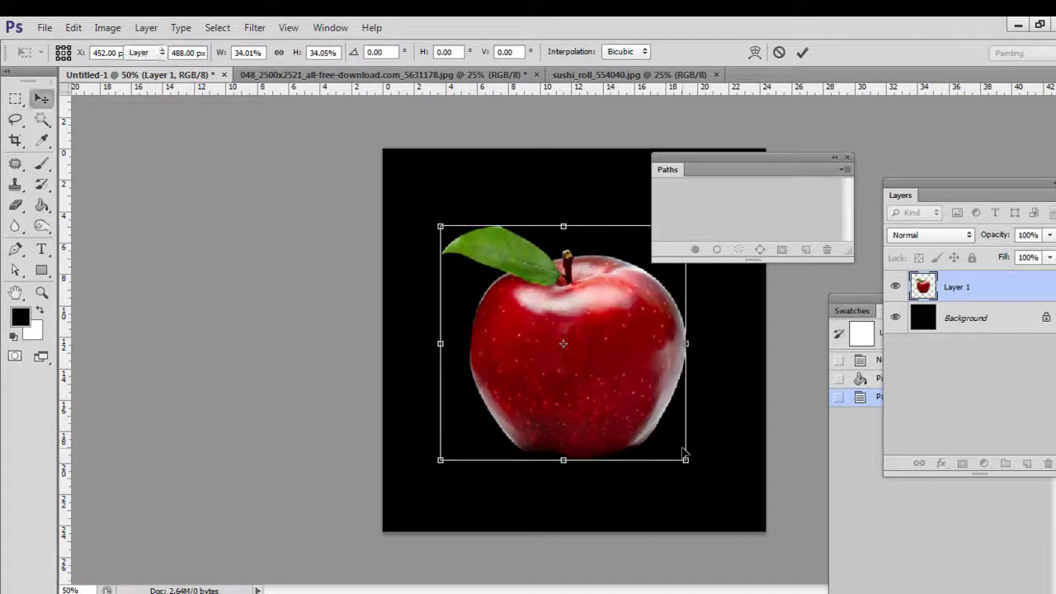
{"action": "key", "text": "Return"}
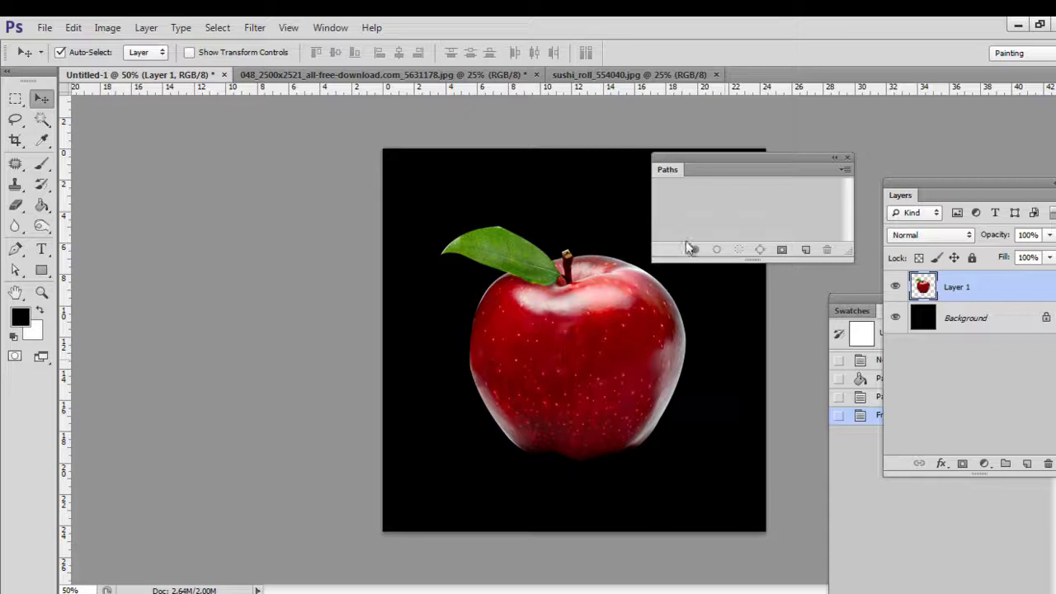
{"action": "left_click", "coordinate": [484, 73]}
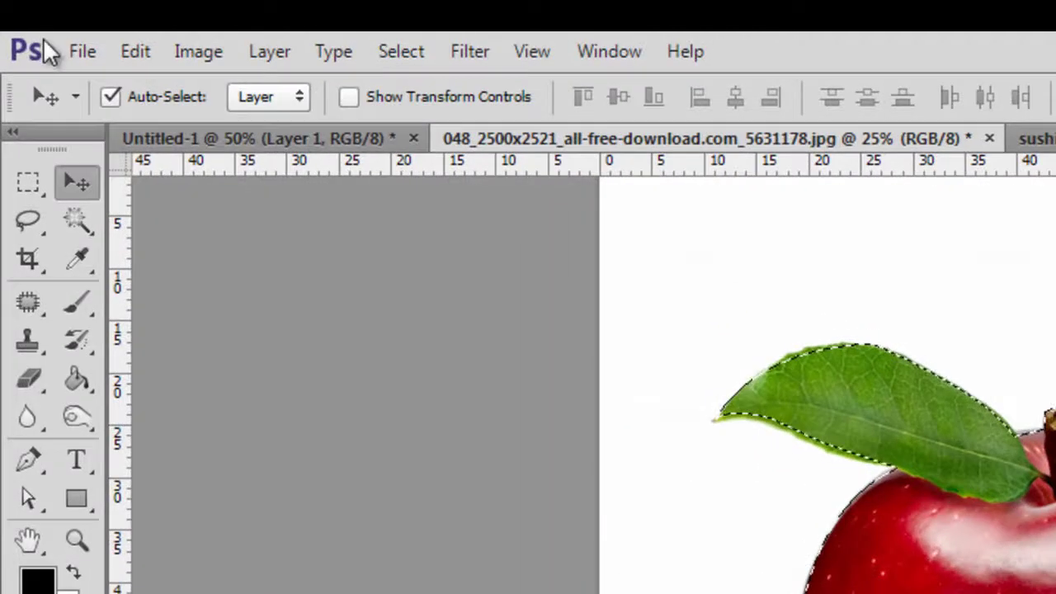
Deselect the current selection in the apple photo.
{"action": "left_click", "coordinate": [74, 46]}
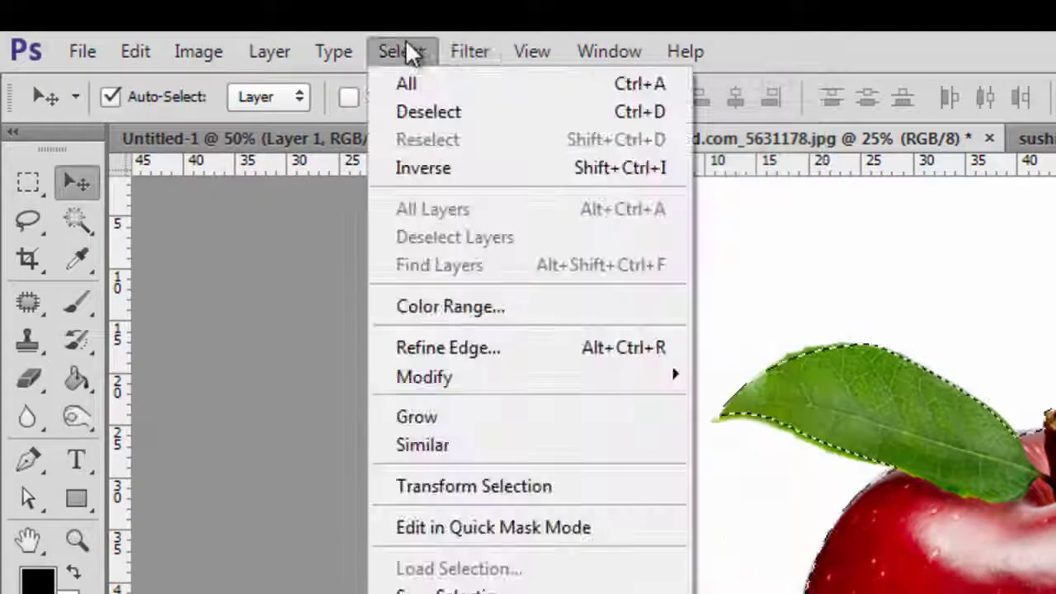
{"action": "left_click", "coordinate": [423, 111]}
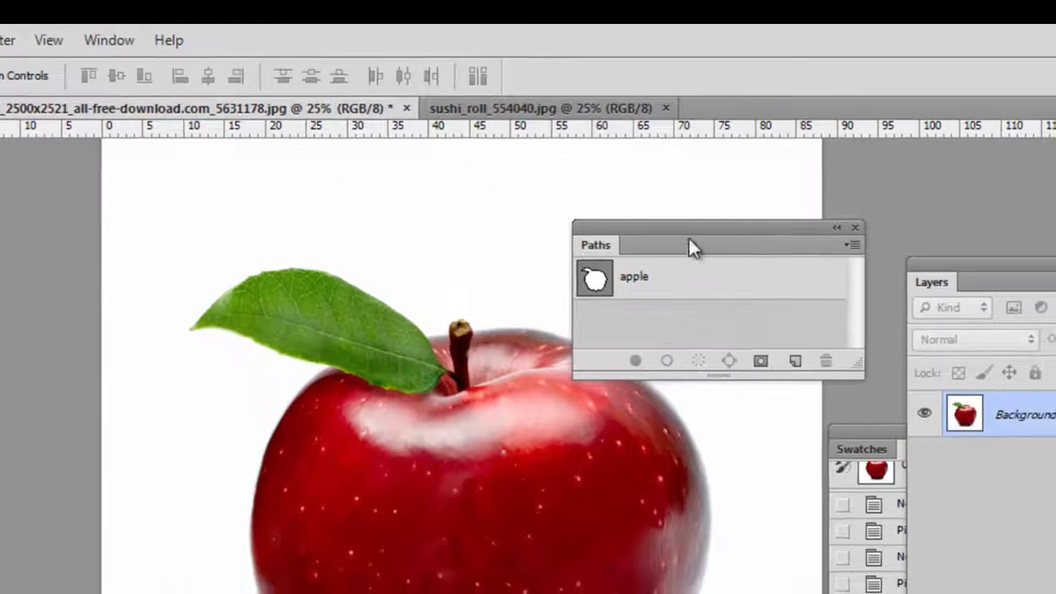
{"action": "left_click", "coordinate": [112, 40]}
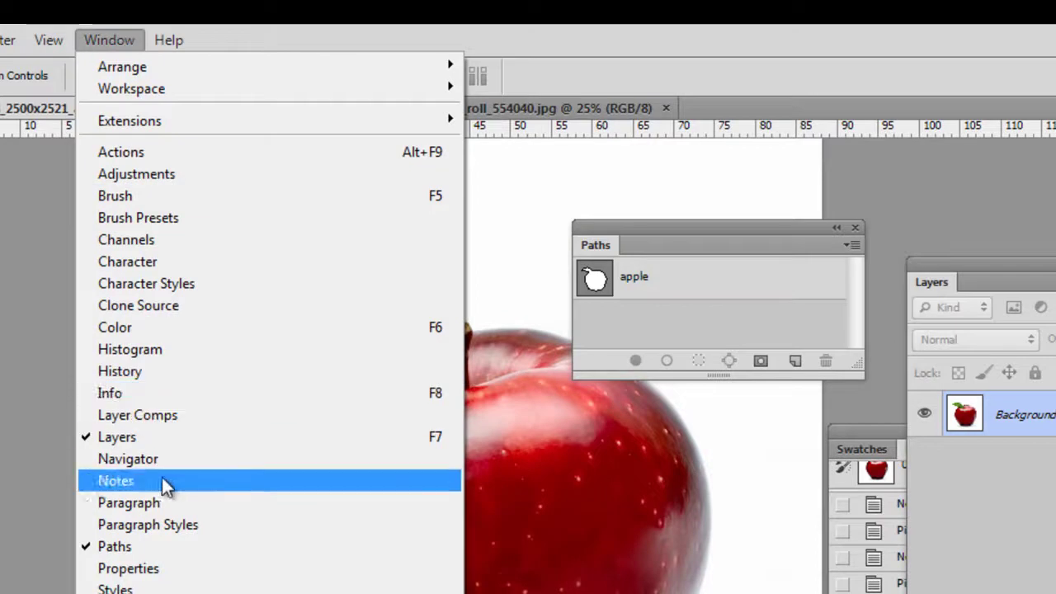
{"action": "left_click", "coordinate": [776, 228]}
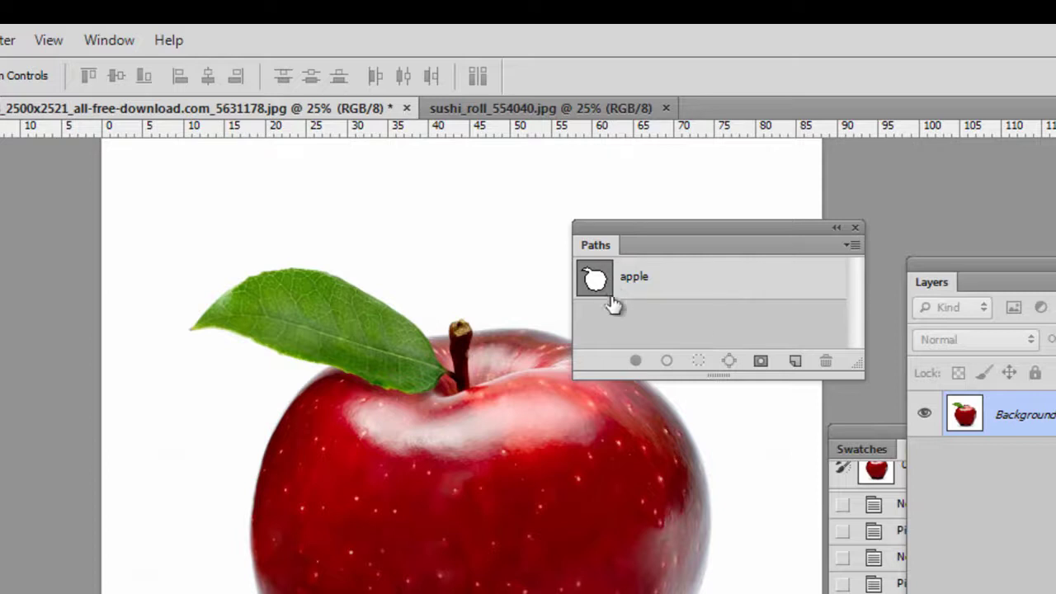
Turn the saved apple path into a 1-pixel-feather selection and return to Untitled-1.
{"action": "left_click", "coordinate": [667, 299]}
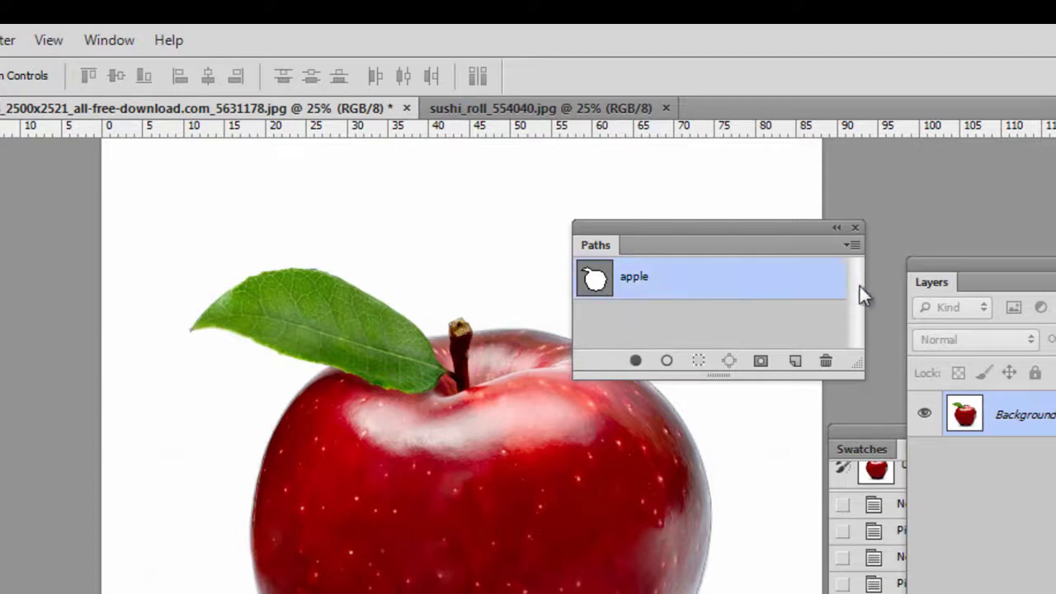
{"action": "left_click", "coordinate": [854, 245]}
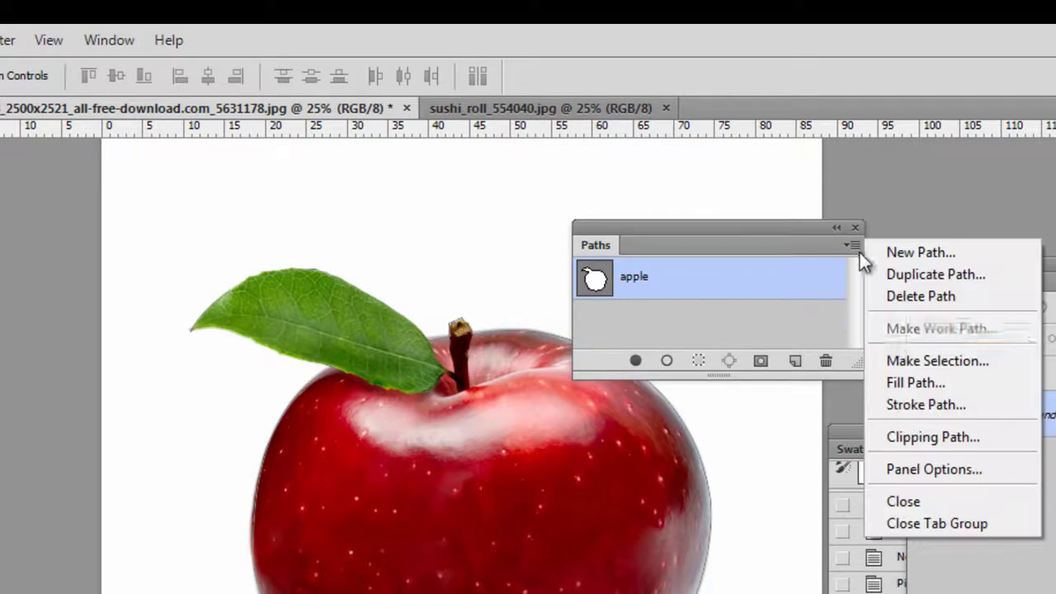
{"action": "left_click", "coordinate": [898, 360]}
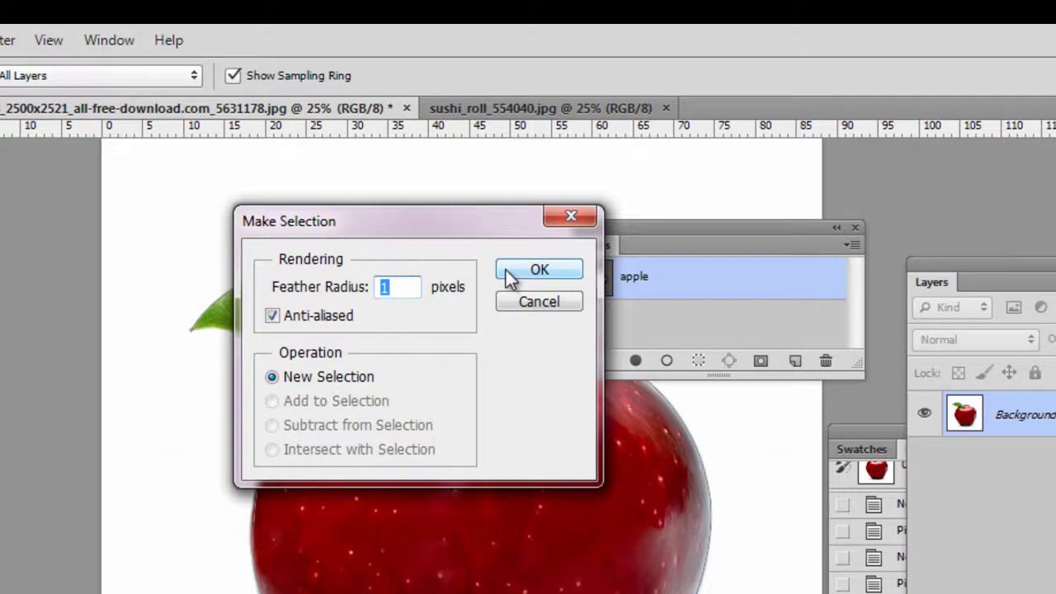
{"action": "left_click", "coordinate": [539, 270]}
{"action": "key", "text": "alt+e"}
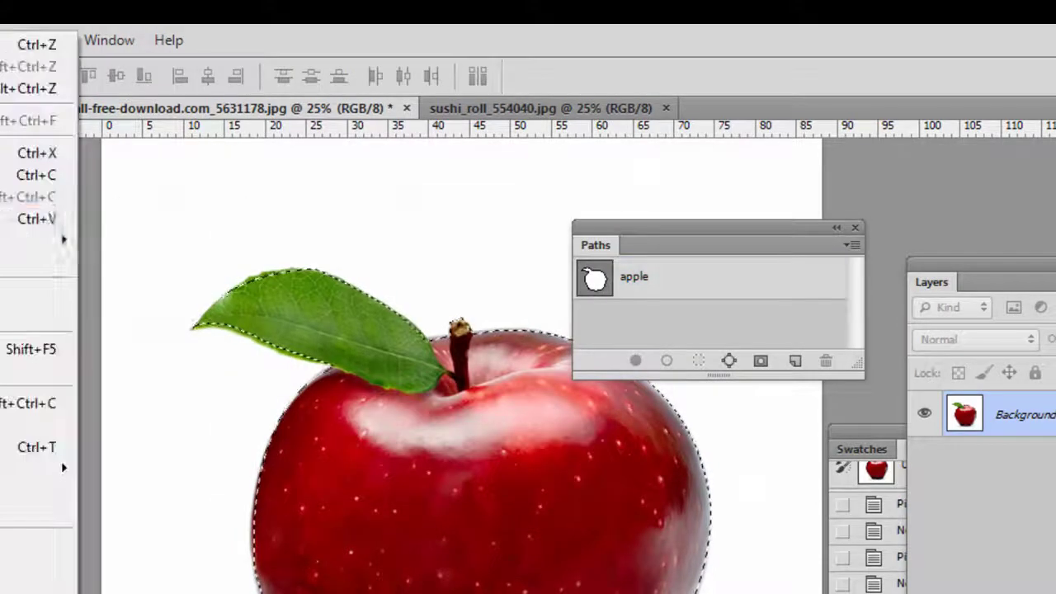
{"action": "key", "text": "ctrl+c"}
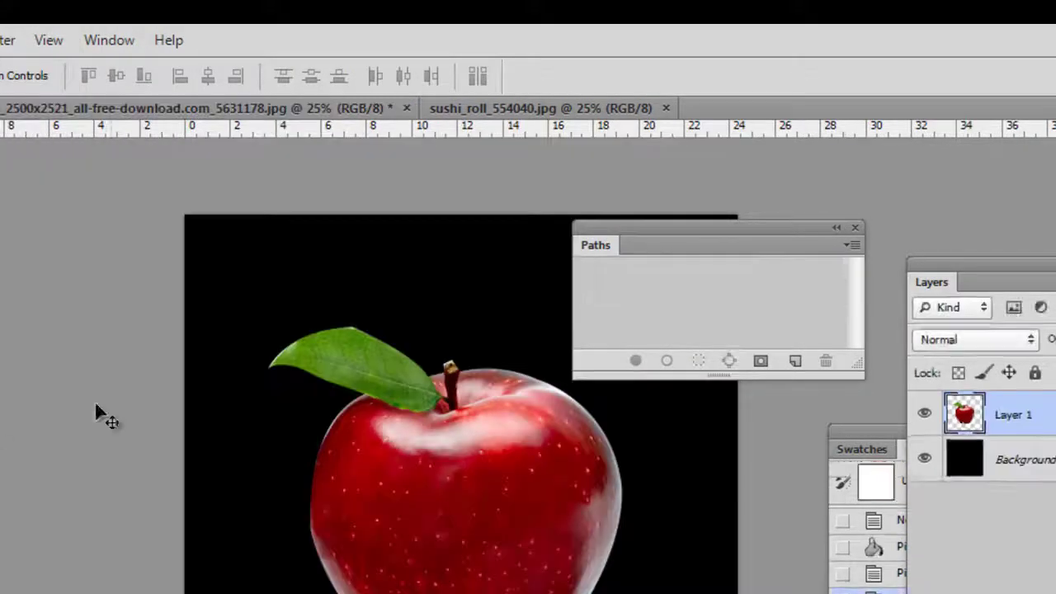